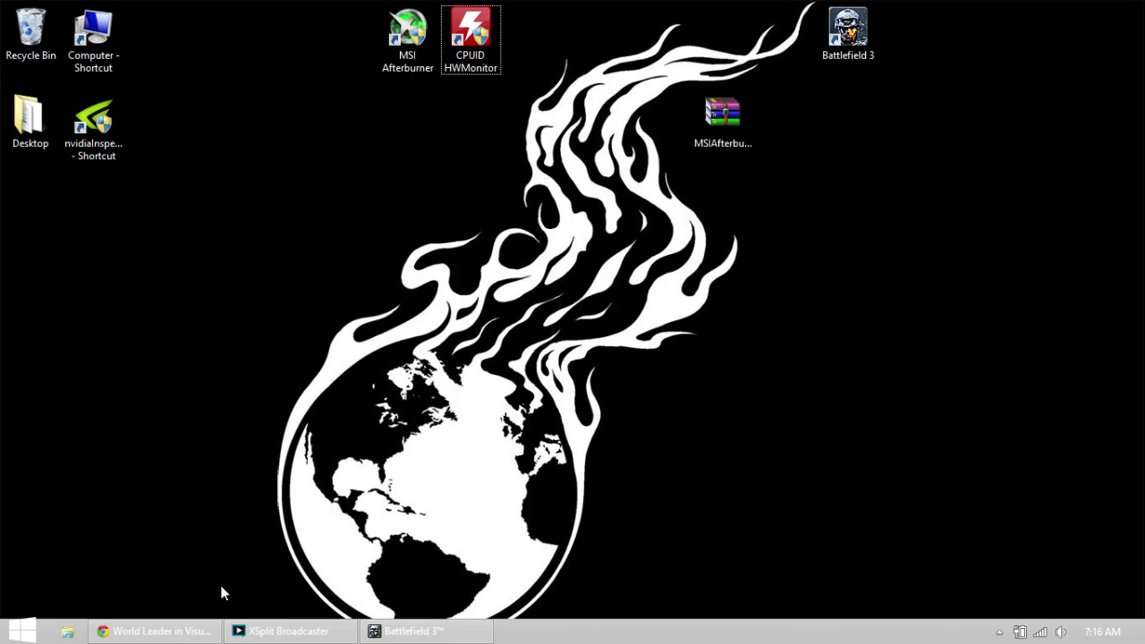
- View the AMD desktop page and the NVIDIA home page in the browser, and minimize the browser
left_click(154, 631)
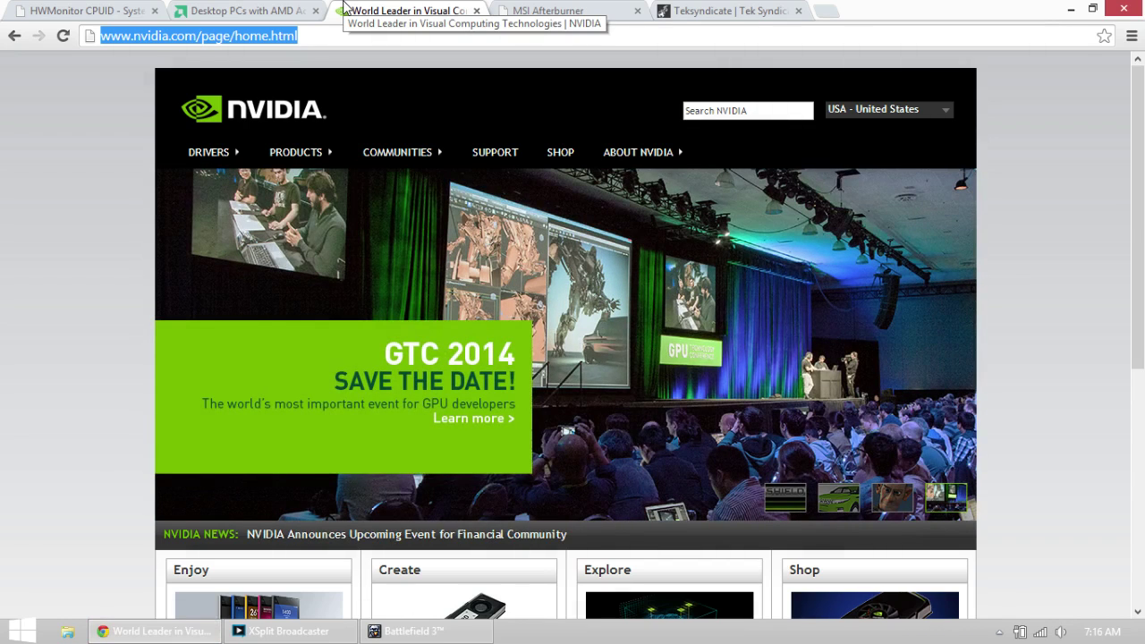
left_click(261, 16)
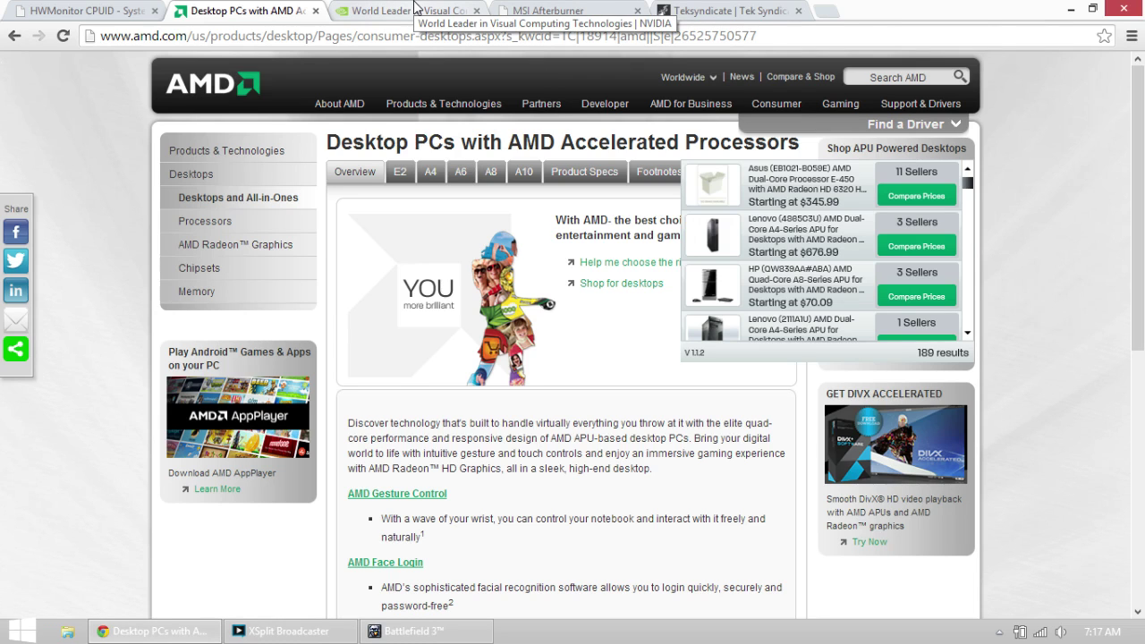
left_click(414, 9)
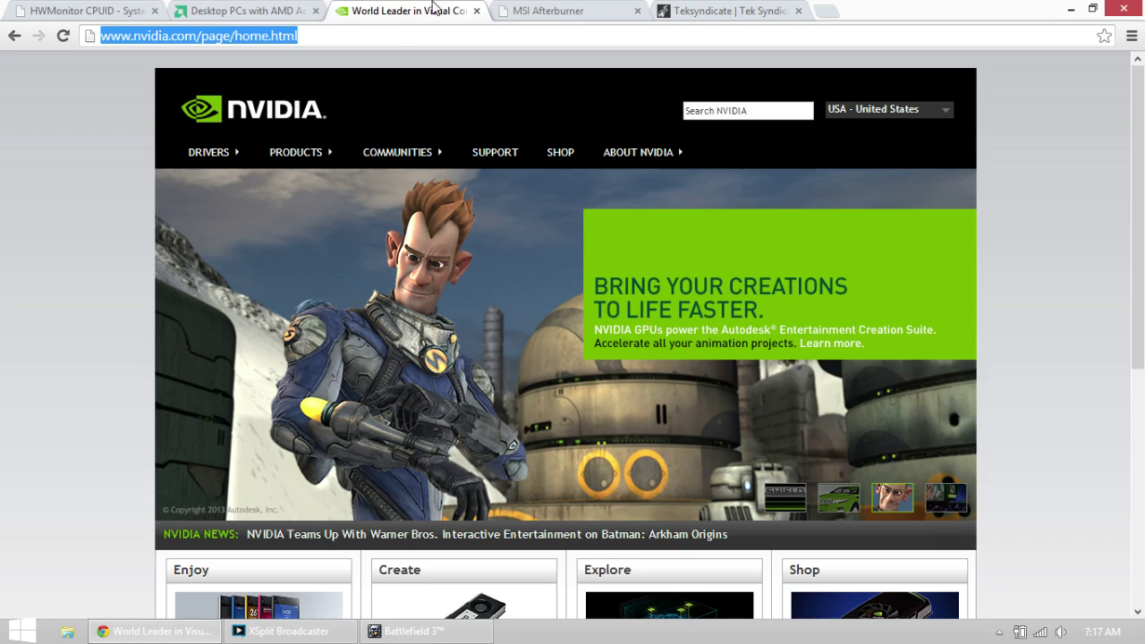
left_click(1073, 8)
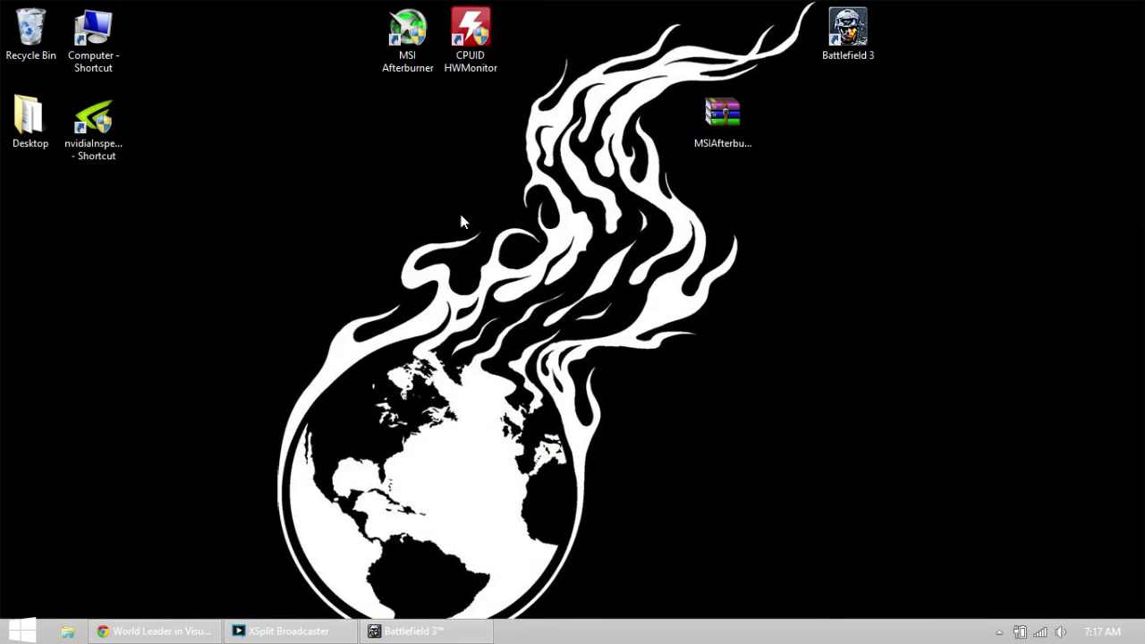
- Move the CPUID HWMonitor shortcut toward the middle of the desktop, launch it, and move its window clear of the shortcuts
left_click_drag(470, 28, 471, 195)
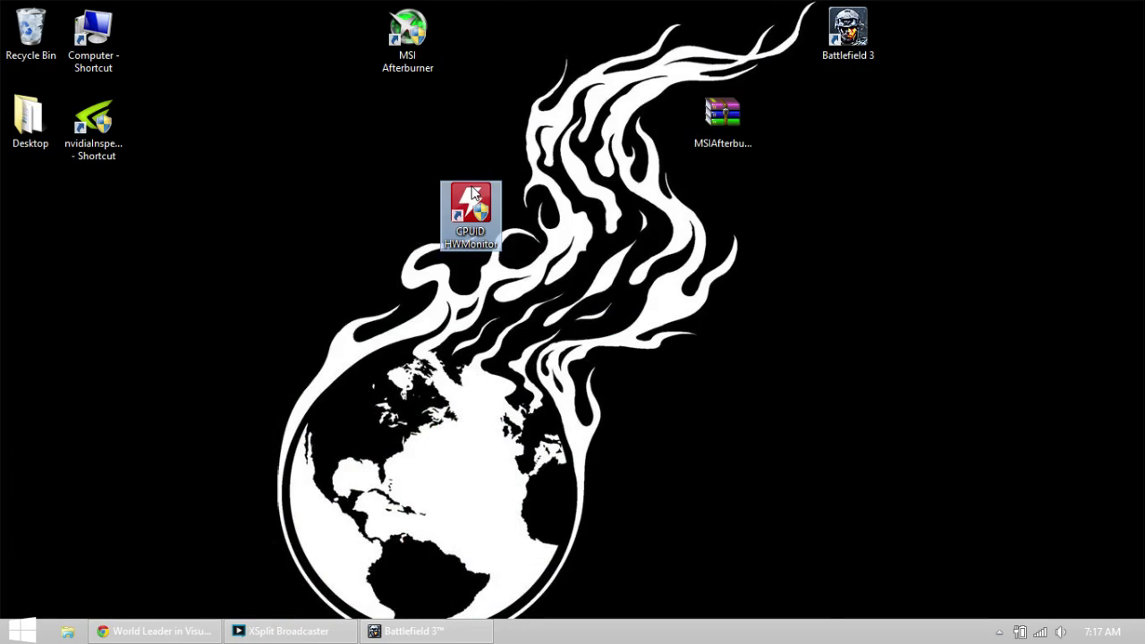
double_click(471, 195)
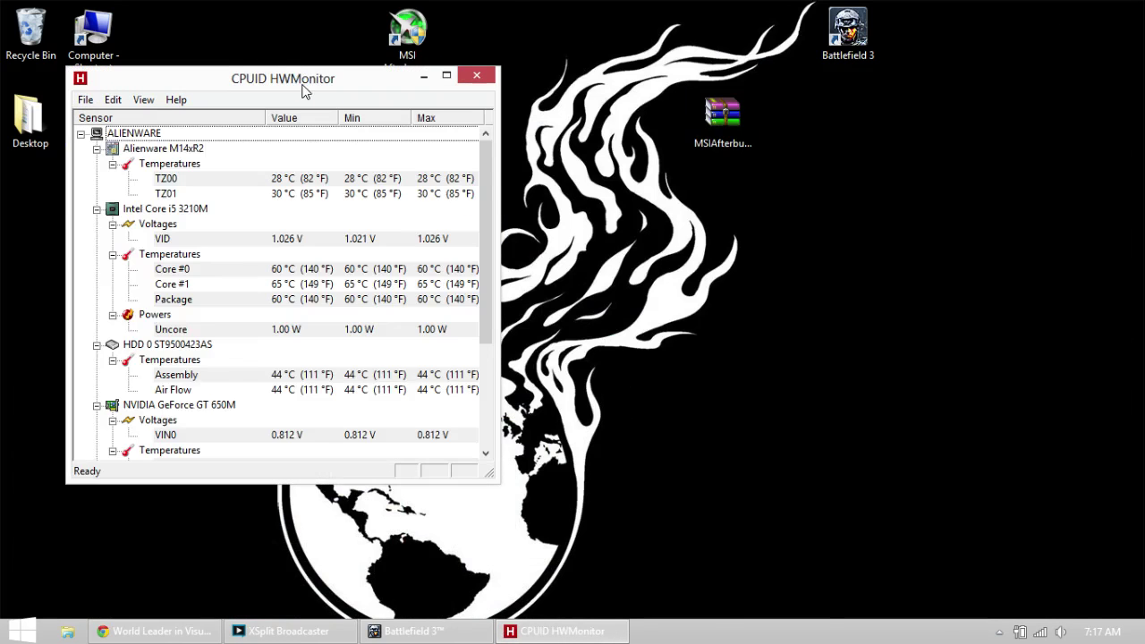
left_click_drag(302, 90, 845, 90)
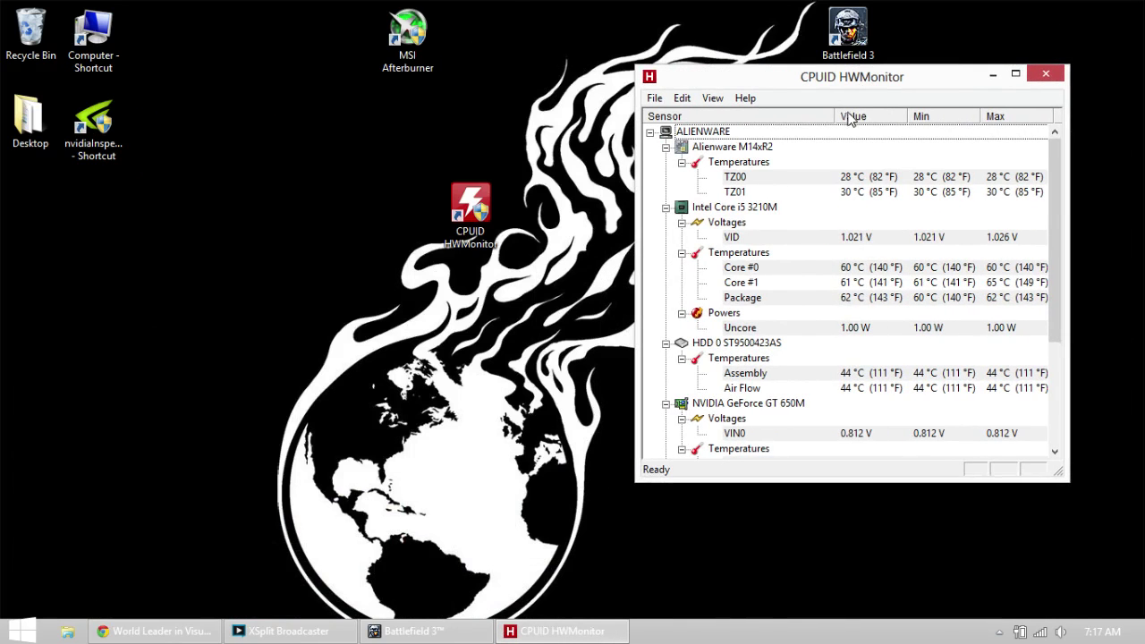
- Collapse the Alienware M14xR2, HDD and Battery sensor groups, and examine the Intel Core i5 3210M and GeForce GT 650M readings
left_click(666, 147)
left_click(665, 296)
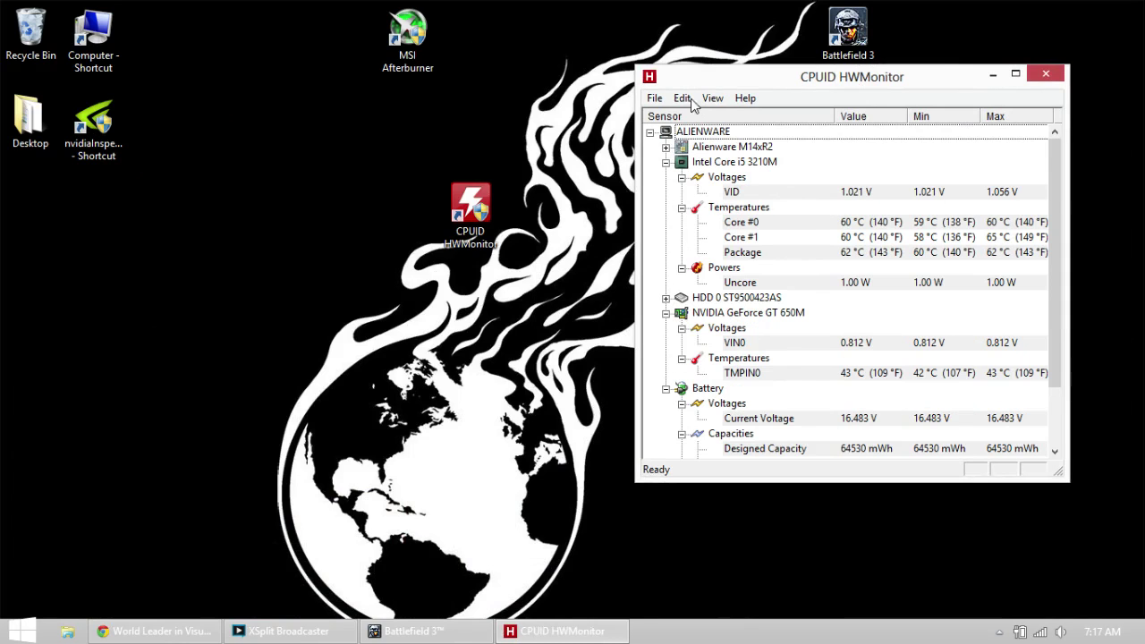
left_click(665, 389)
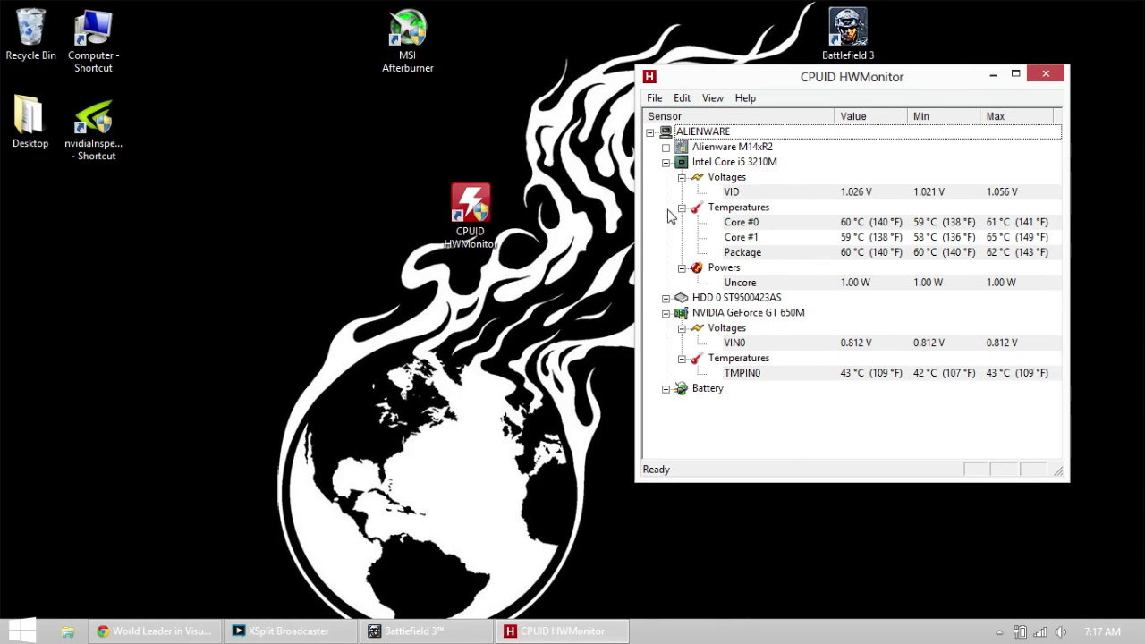
left_click(709, 164)
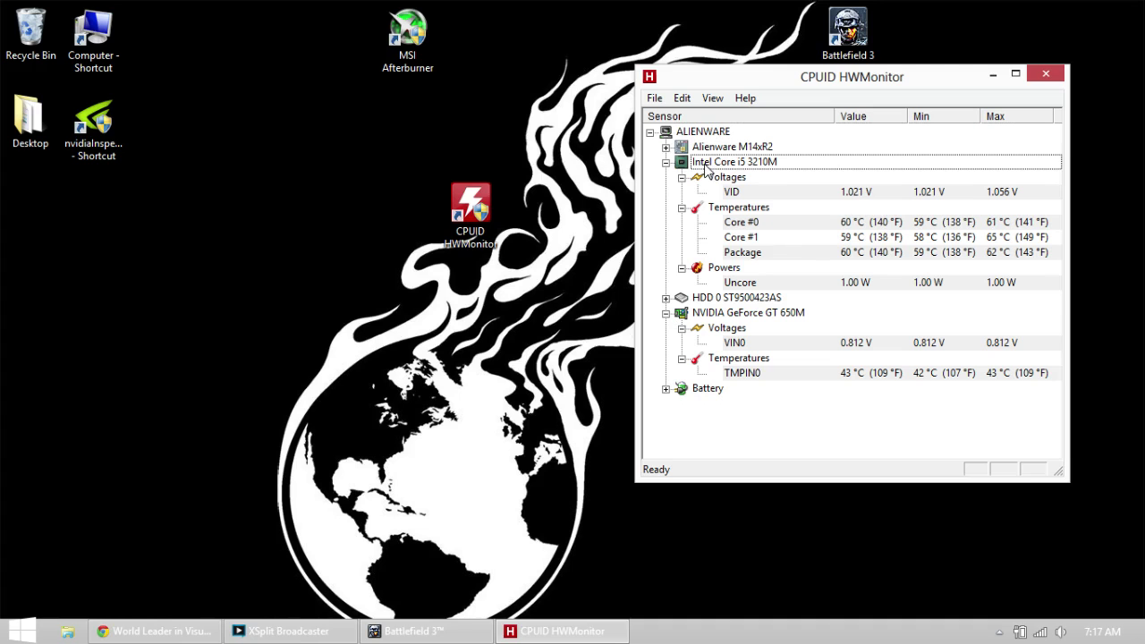
left_click(702, 315)
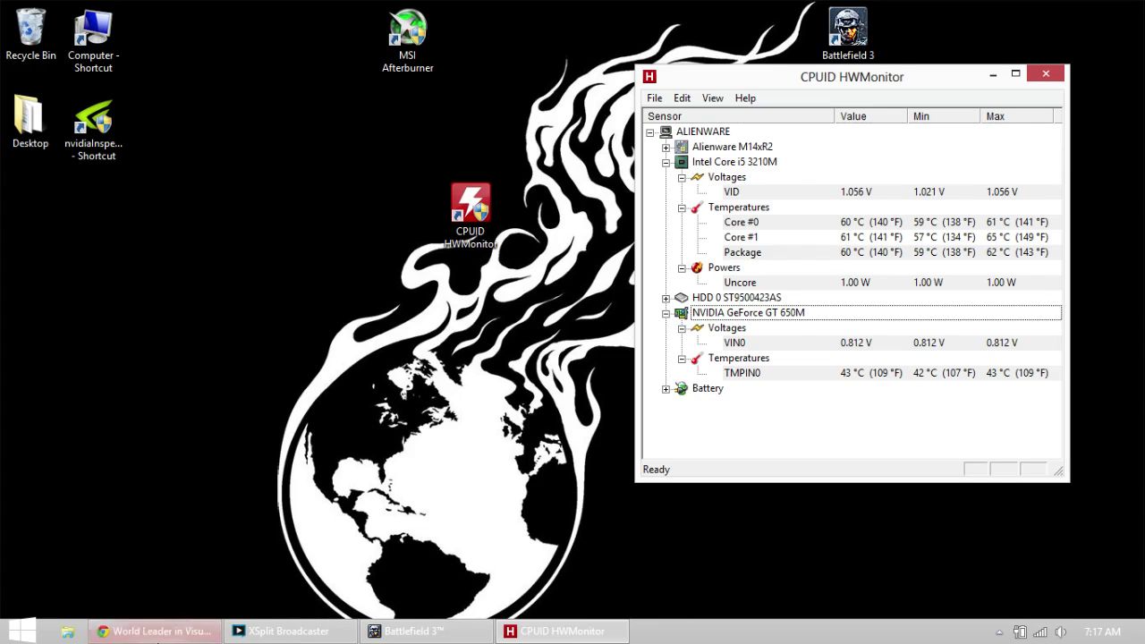
- Check the 1.23 setup download on CPUID's HWMonitor web page and minimize the browser
left_click(154, 630)
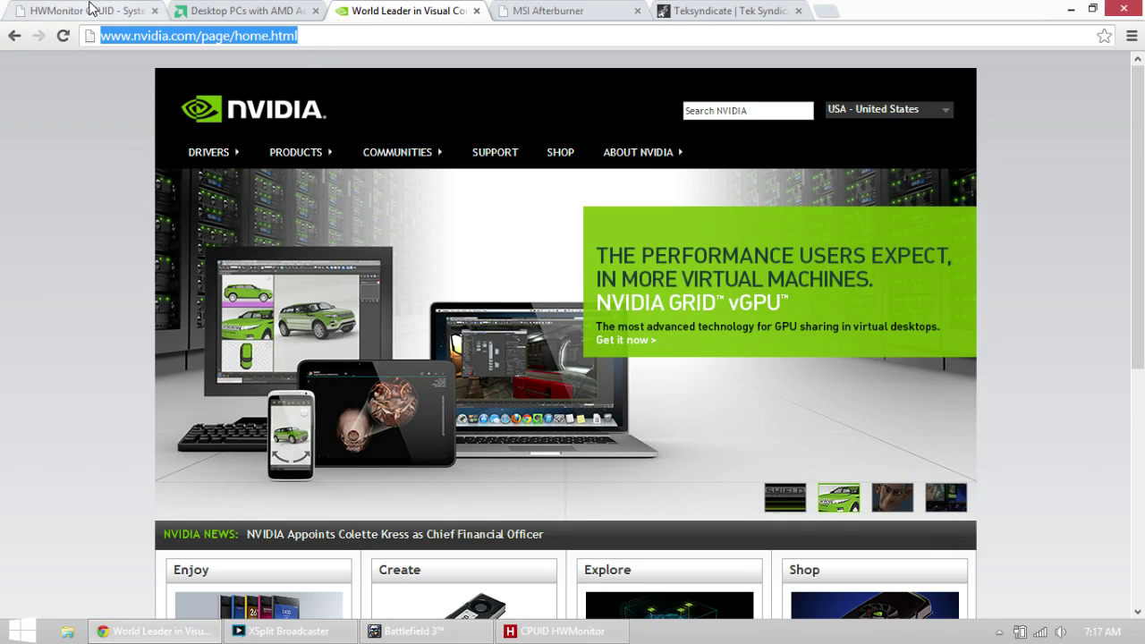
left_click(75, 11)
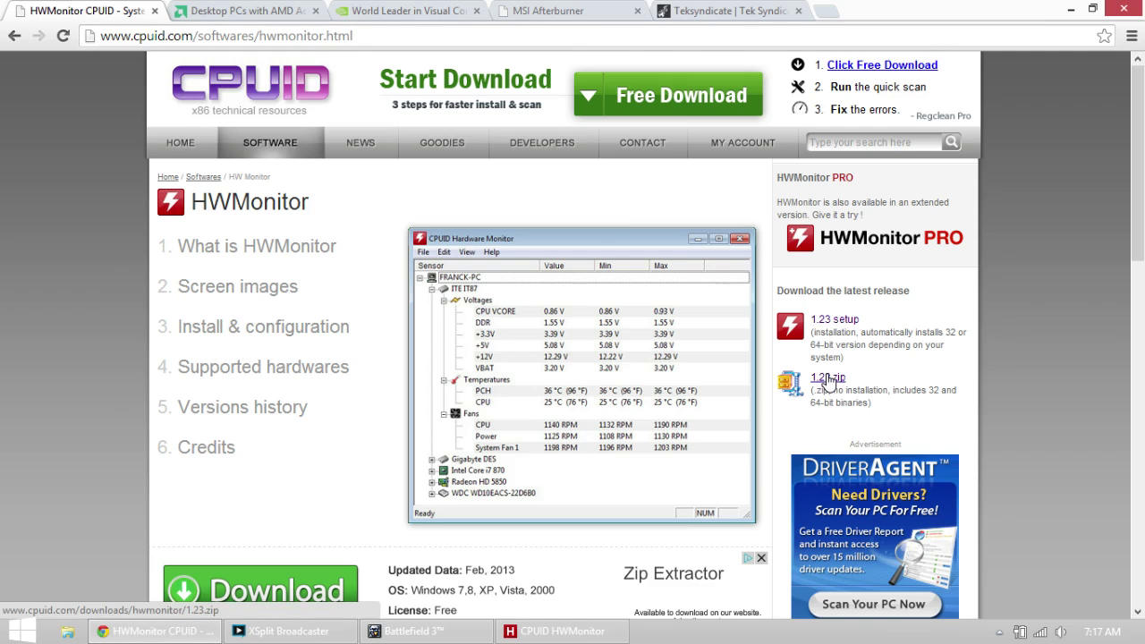
left_click(832, 320)
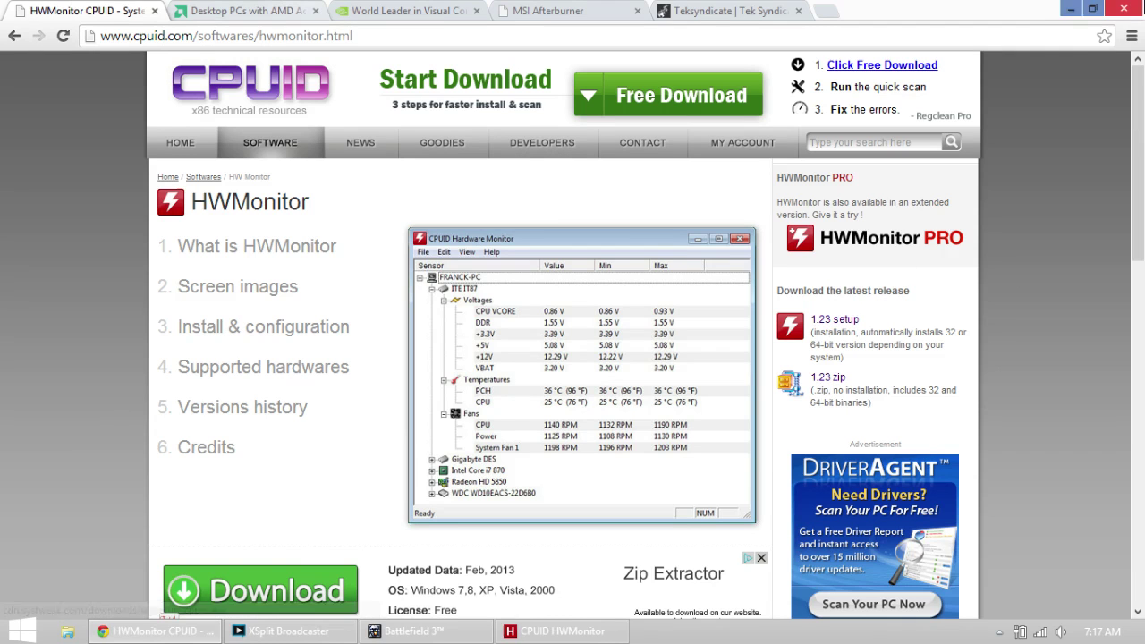
left_click(1070, 8)
- Move the HWMonitor window to the edge of the desktop and view the MSI Afterburner page in the browser
left_click_drag(928, 90, 882, 71)
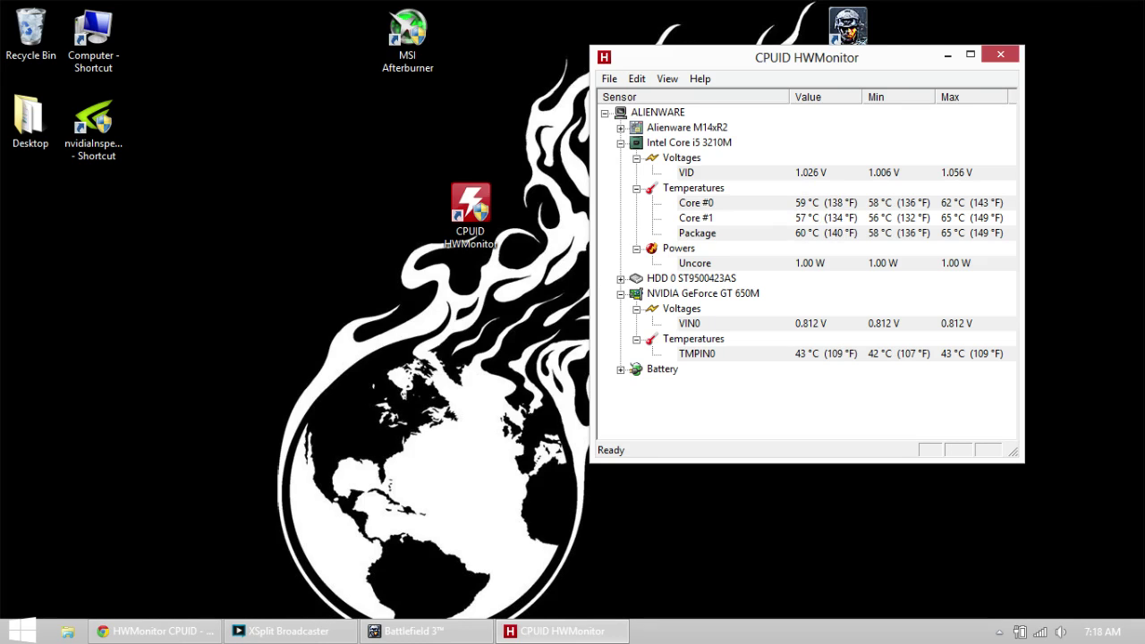
left_click_drag(858, 63, 1009, 104)
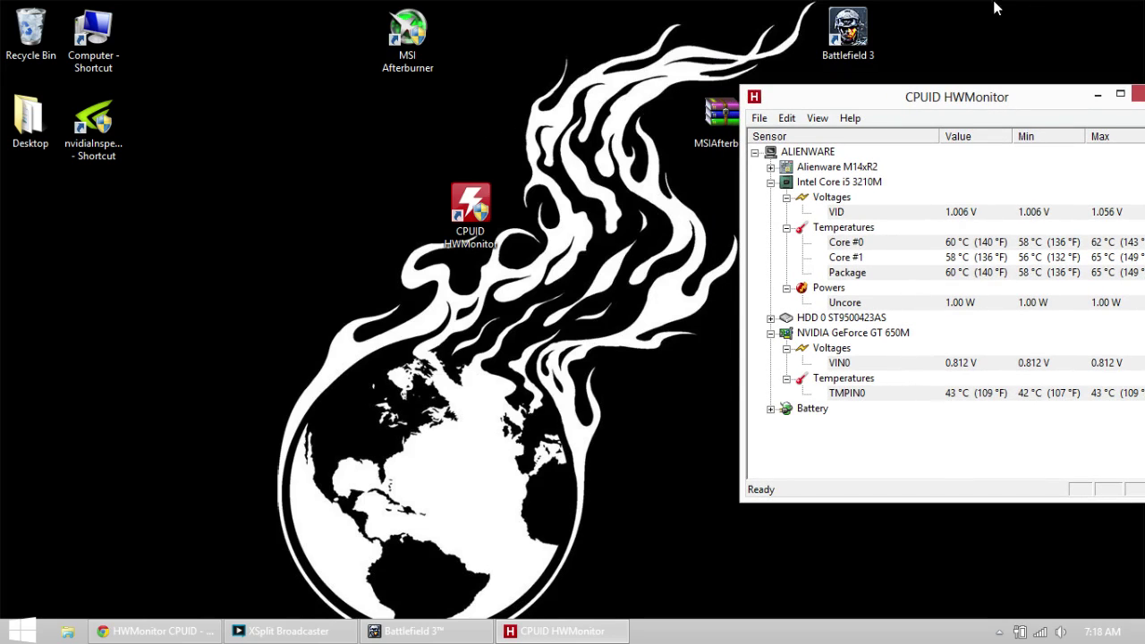
left_click(121, 636)
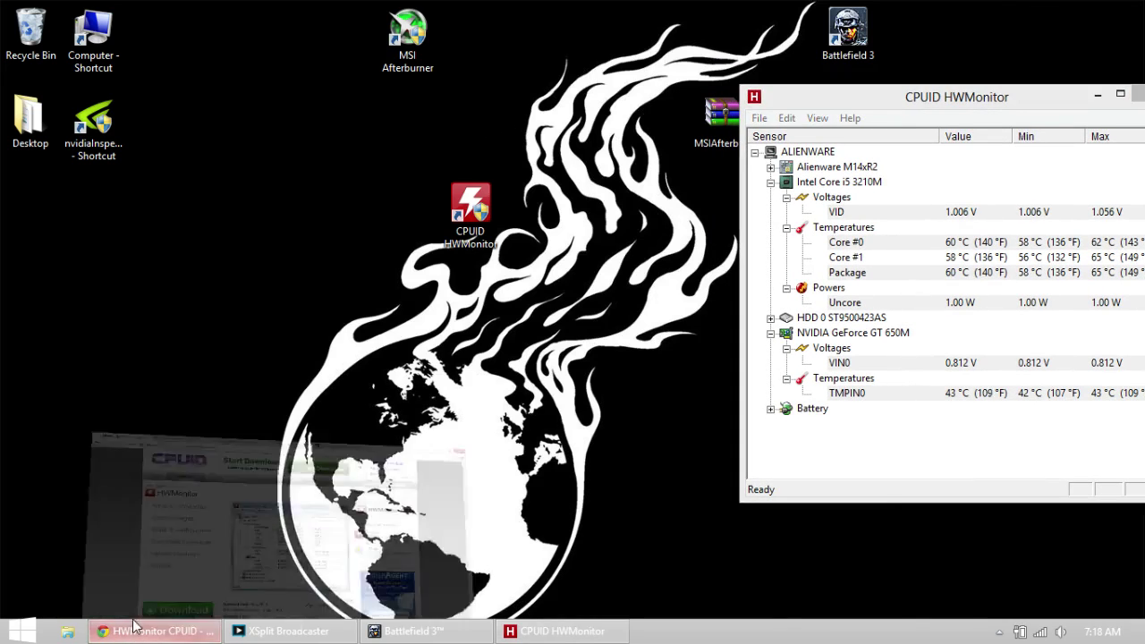
left_click(529, 9)
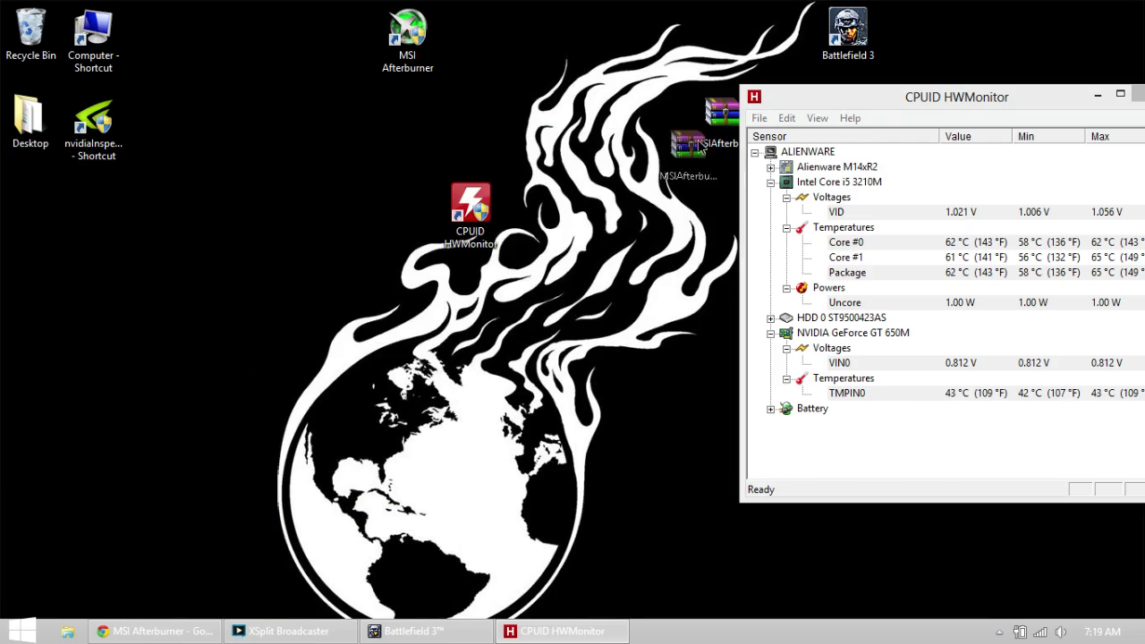
- Move the MSIAfterburnerSetup231.zip archive across the desktop, inspect MSIAfterburnerSetup231.exe inside it, and close the archive
left_click_drag(703, 148, 231, 295)
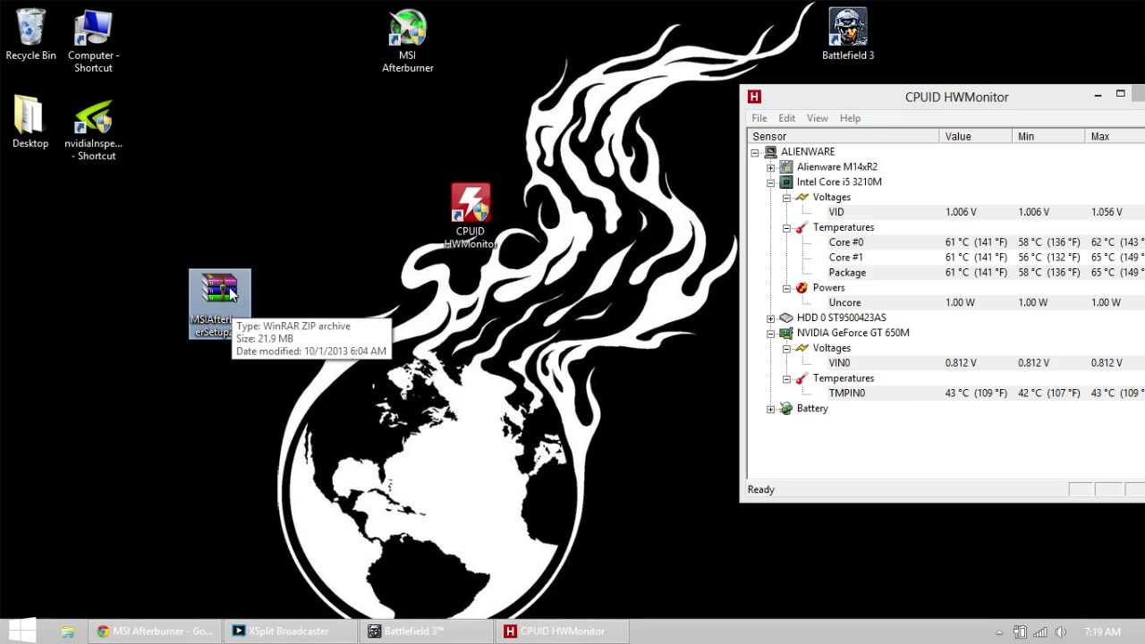
double_click(230, 294)
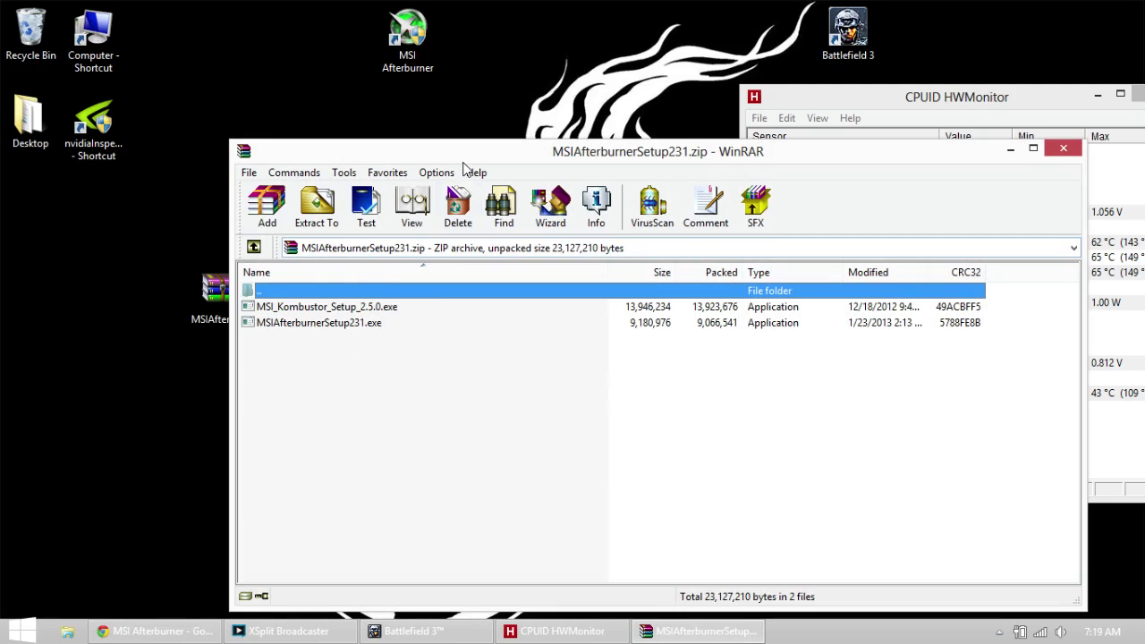
left_click_drag(474, 153, 639, 44)
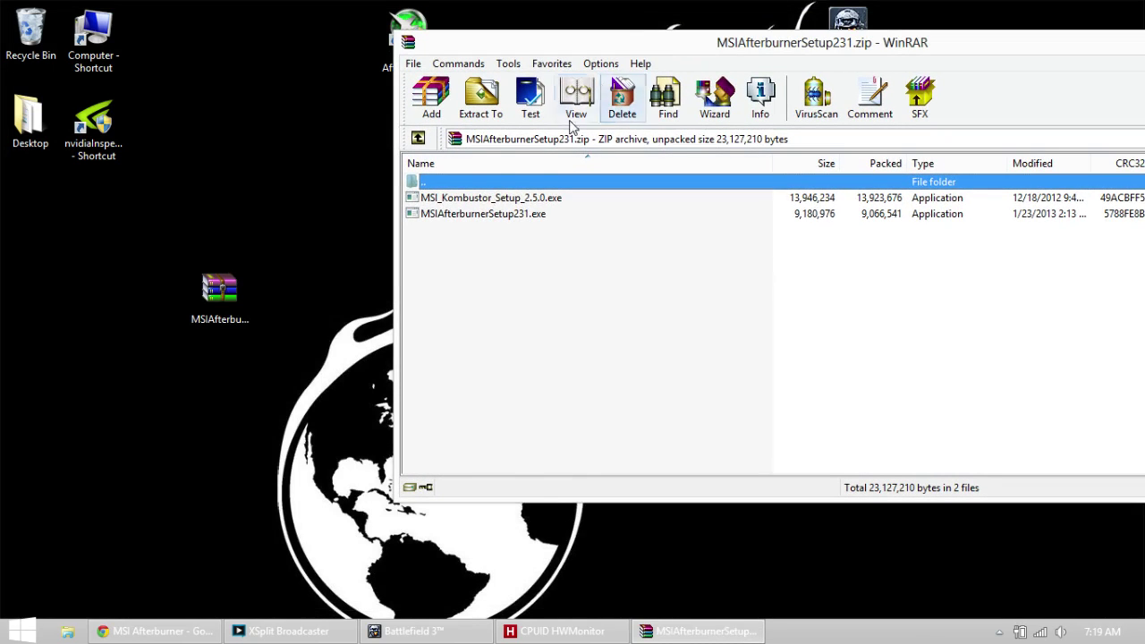
left_click(474, 215)
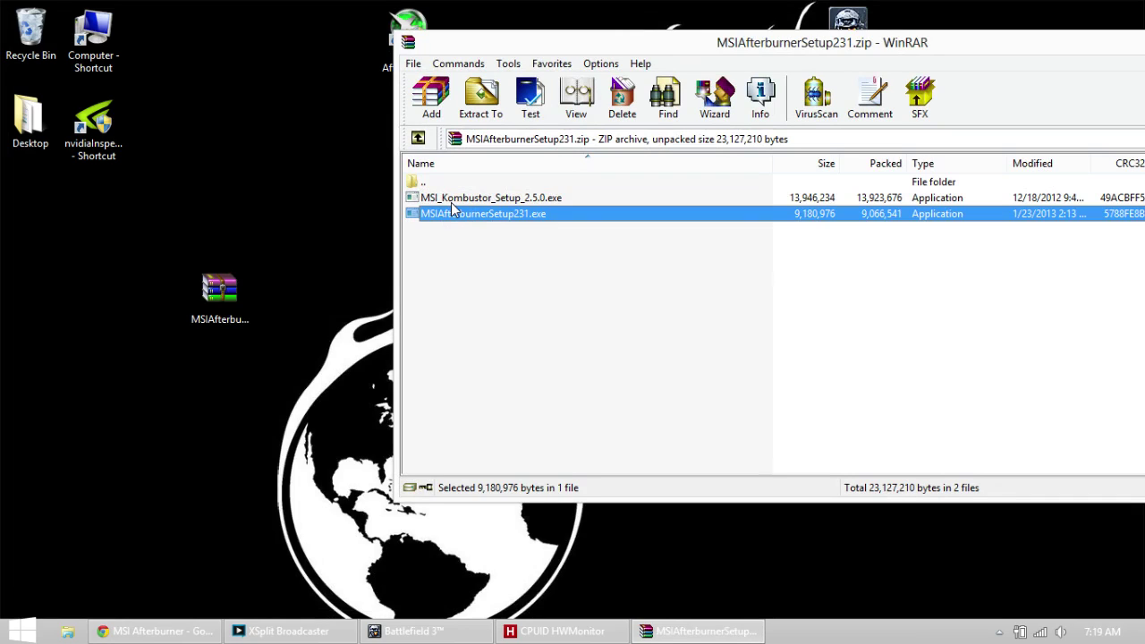
key("F2")
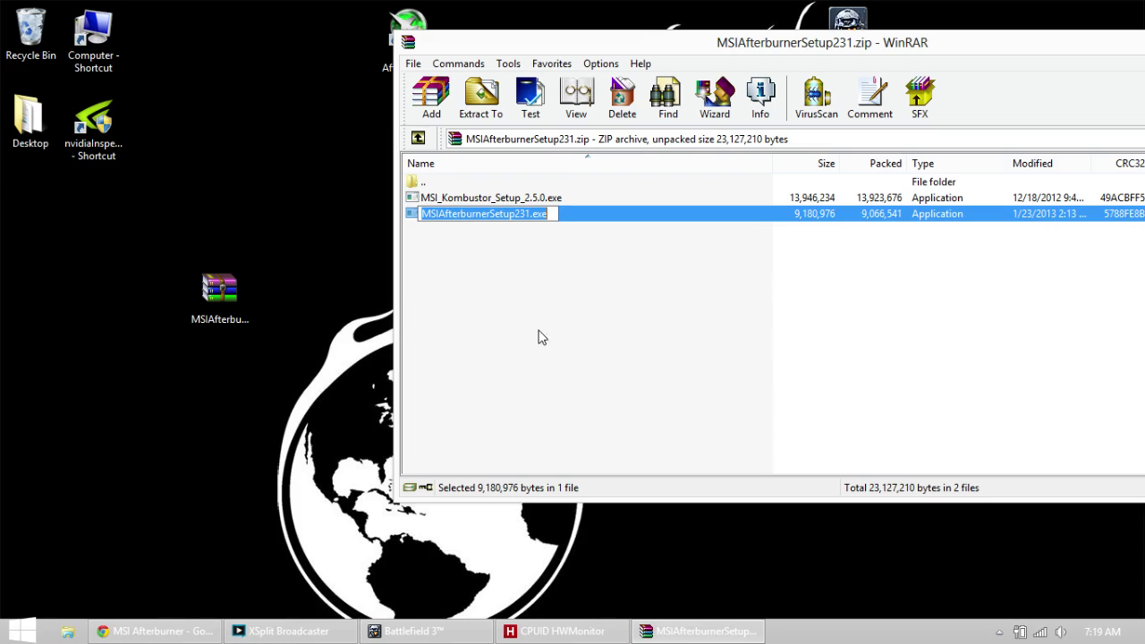
left_click(625, 234)
left_click_drag(803, 46, 303, 186)
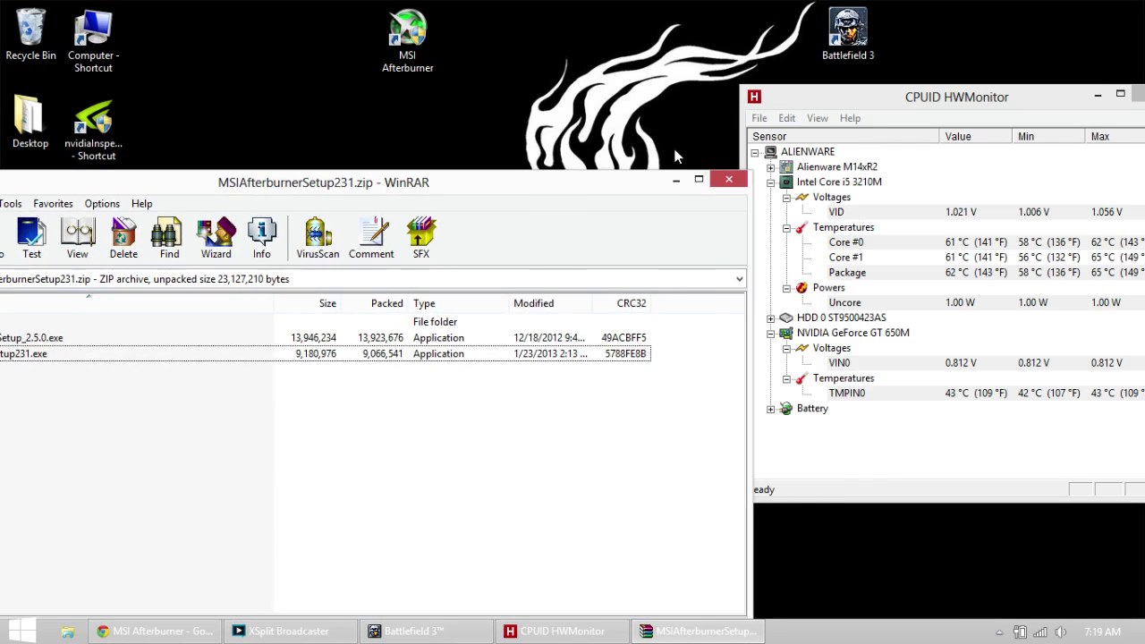
left_click(729, 180)
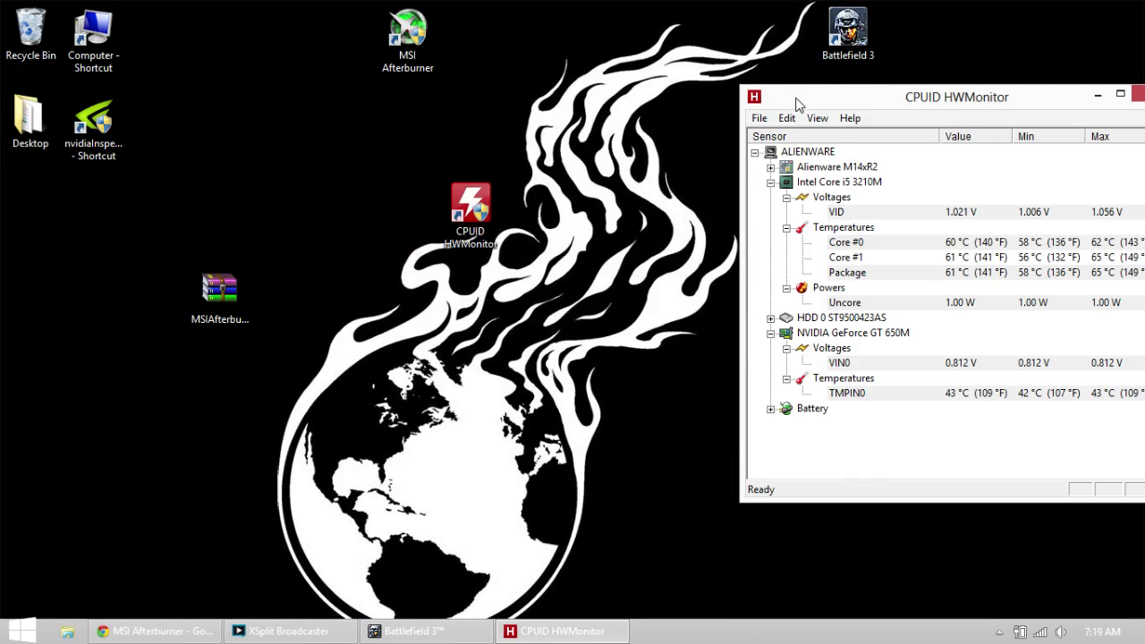
- Go to the MSI Afterburner installation folder from its desktop shortcut and open the MSIAfterburner CFG file
left_click(393, 64)
right_click(392, 61)
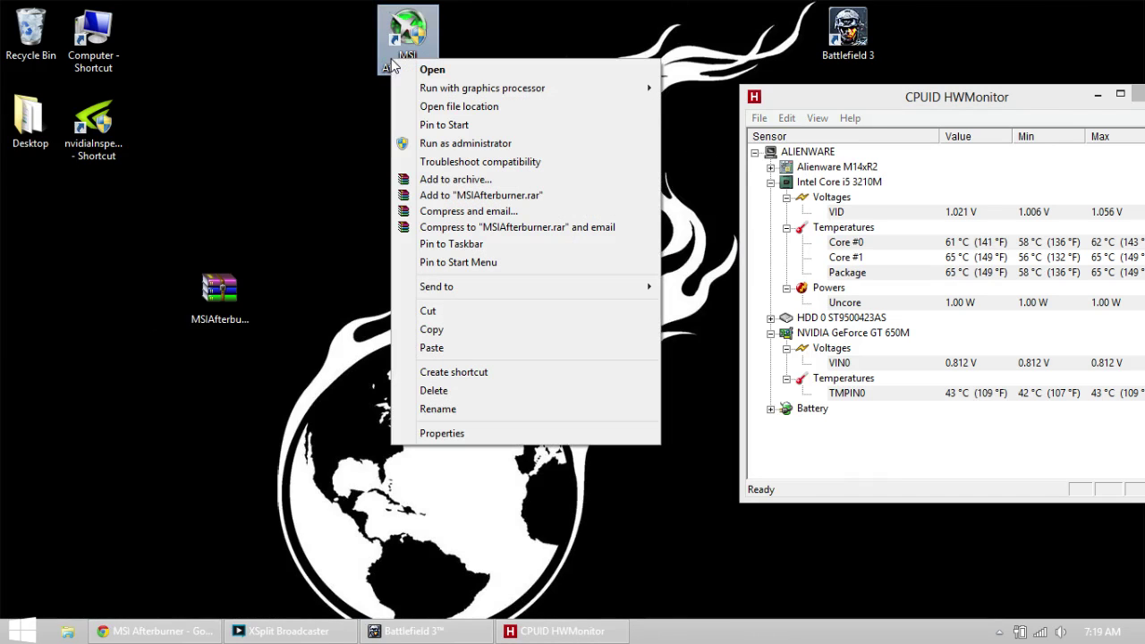
left_click(439, 107)
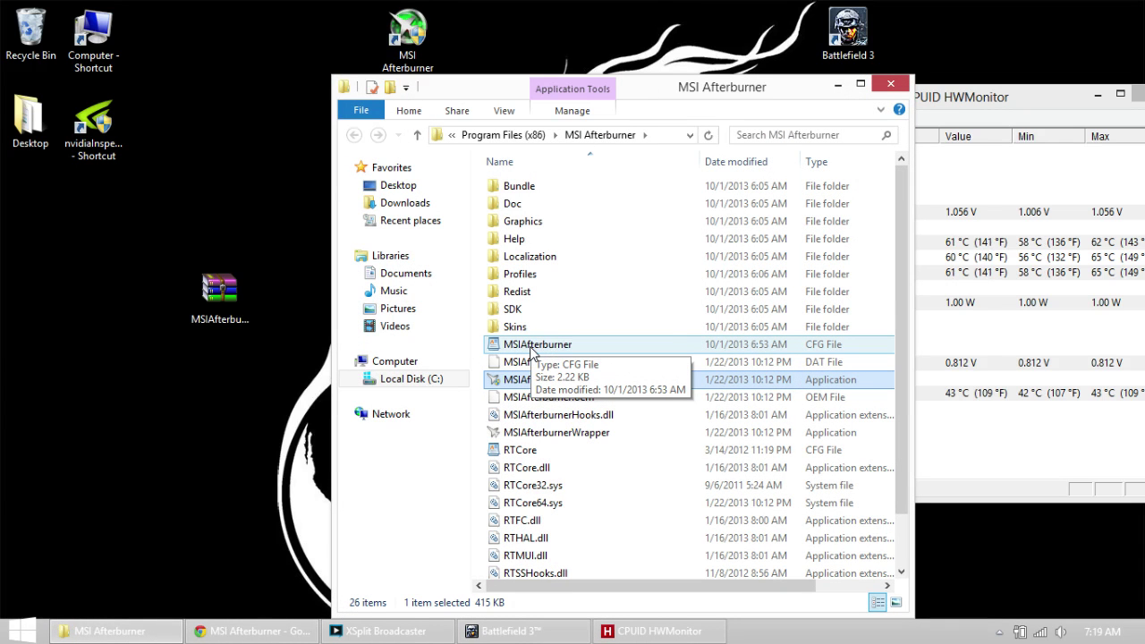
left_click(784, 347)
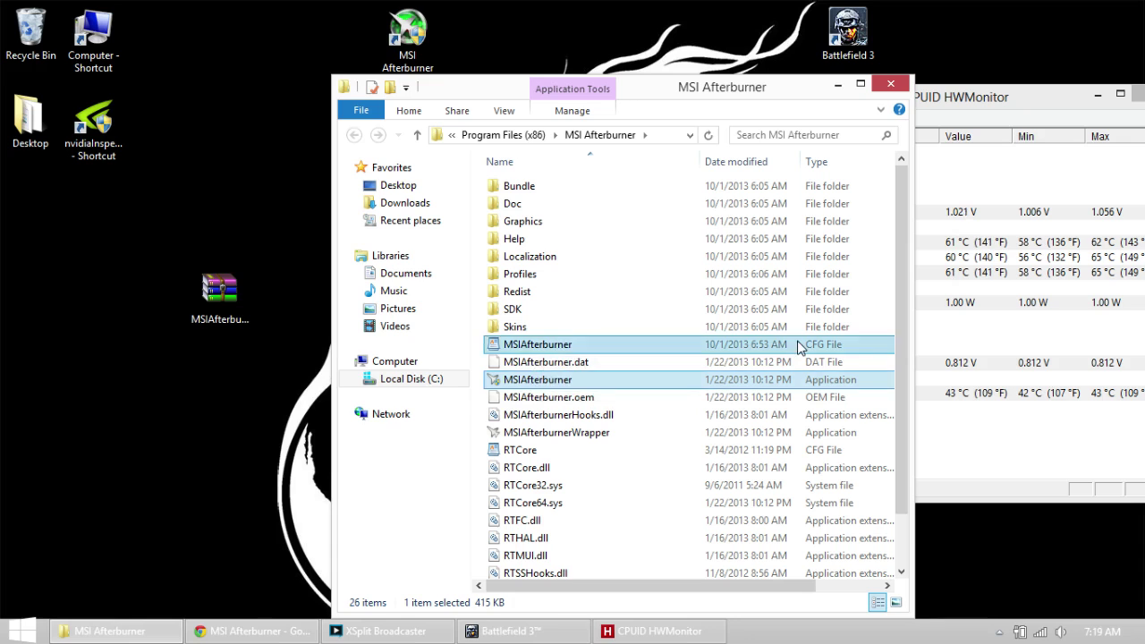
double_click(590, 350)
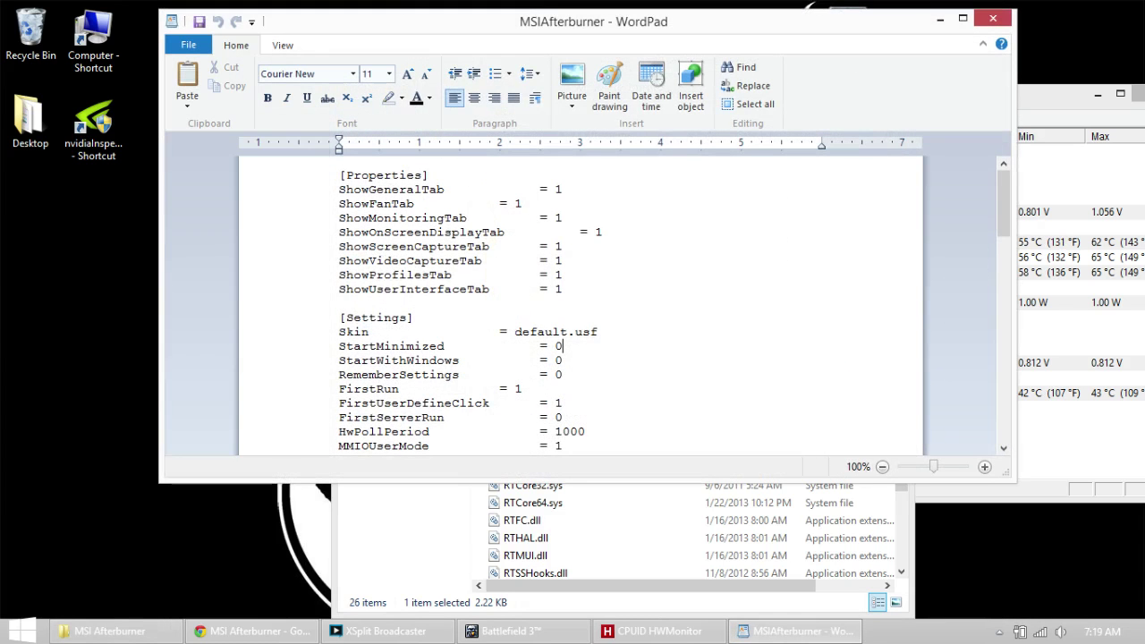
- Set UnofficialOverclockingEULA and UnofficialOverclockingMode to 1 under [ATIADLHAL], and close the configuration file with its changes saved
left_click(590, 351)
scroll(626, 313, "down", 10)
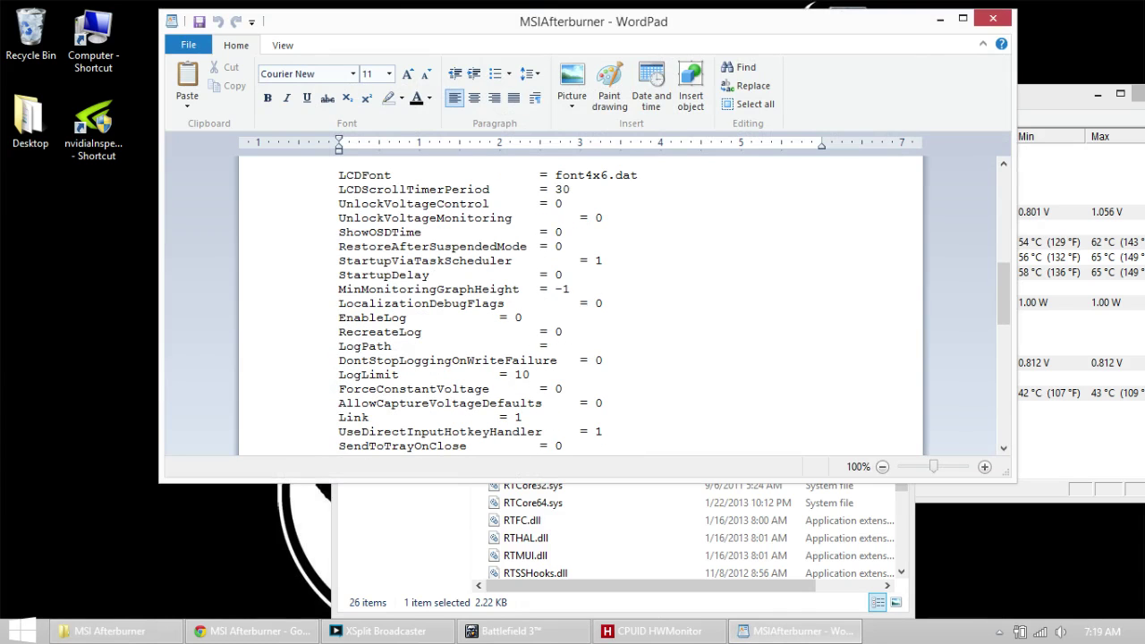
scroll(581, 304, "down", 12)
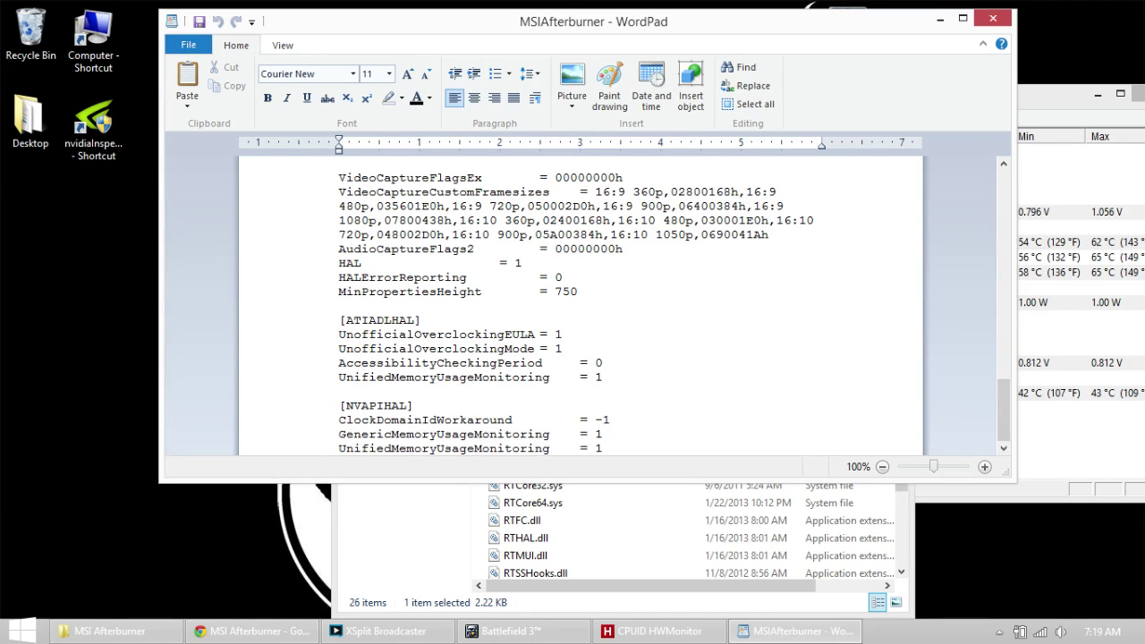
left_click_drag(338, 334, 534, 349)
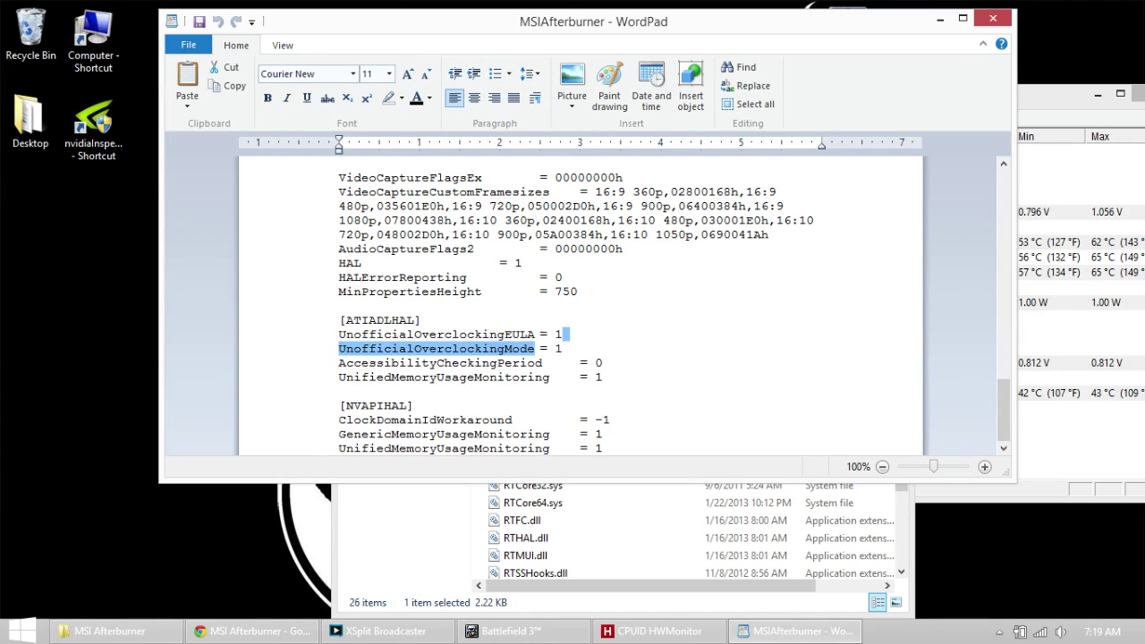
left_click(563, 334)
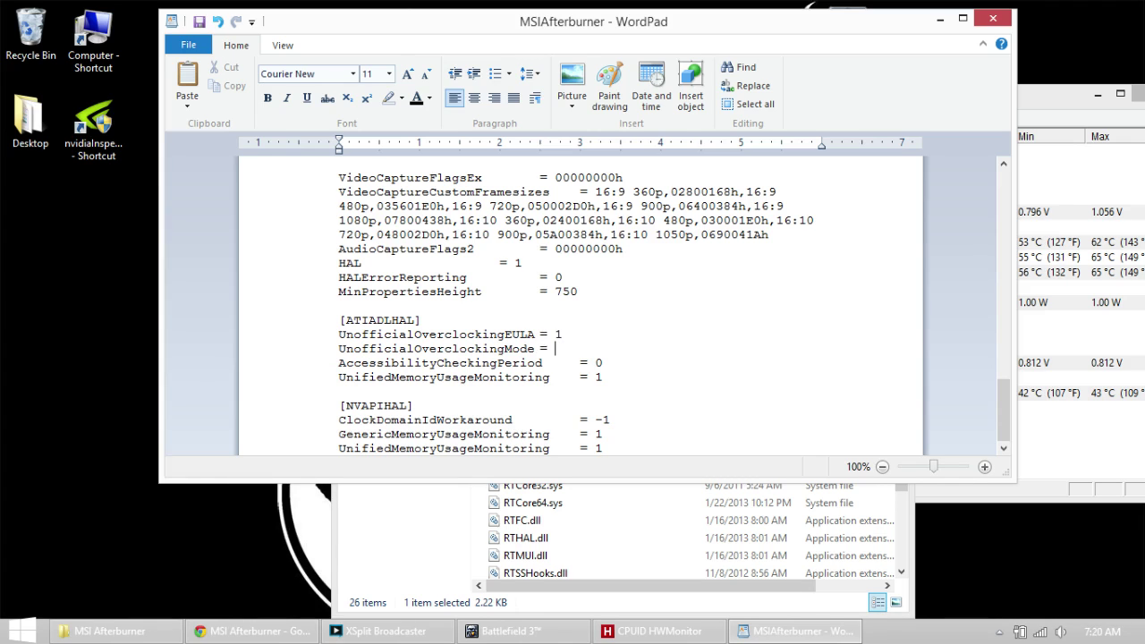
left_click(1000, 17)
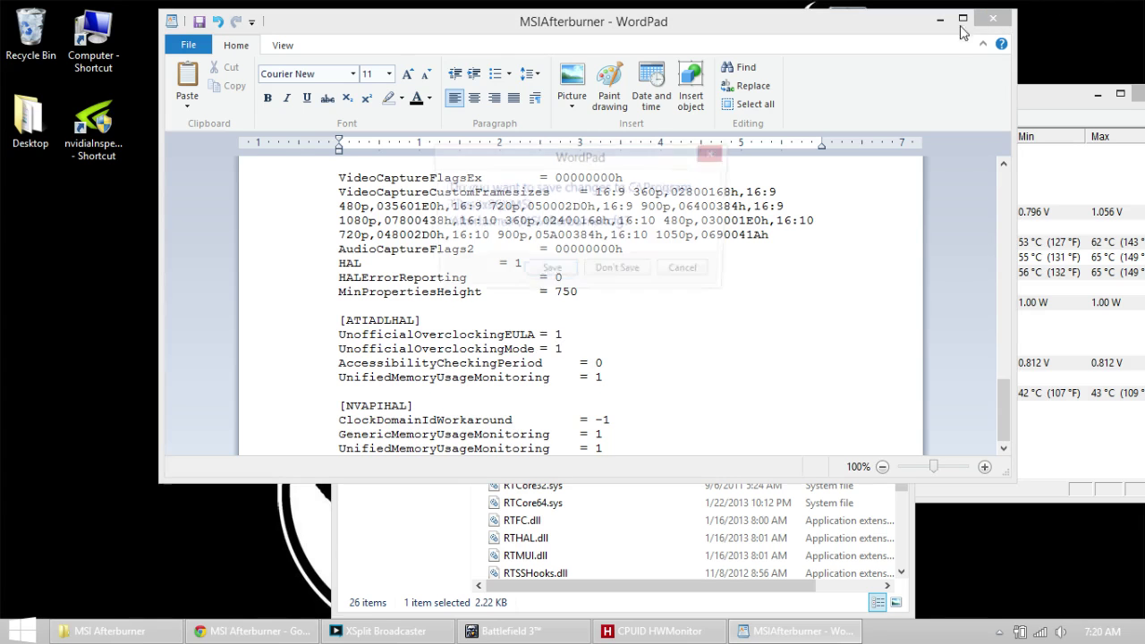
left_click(549, 272)
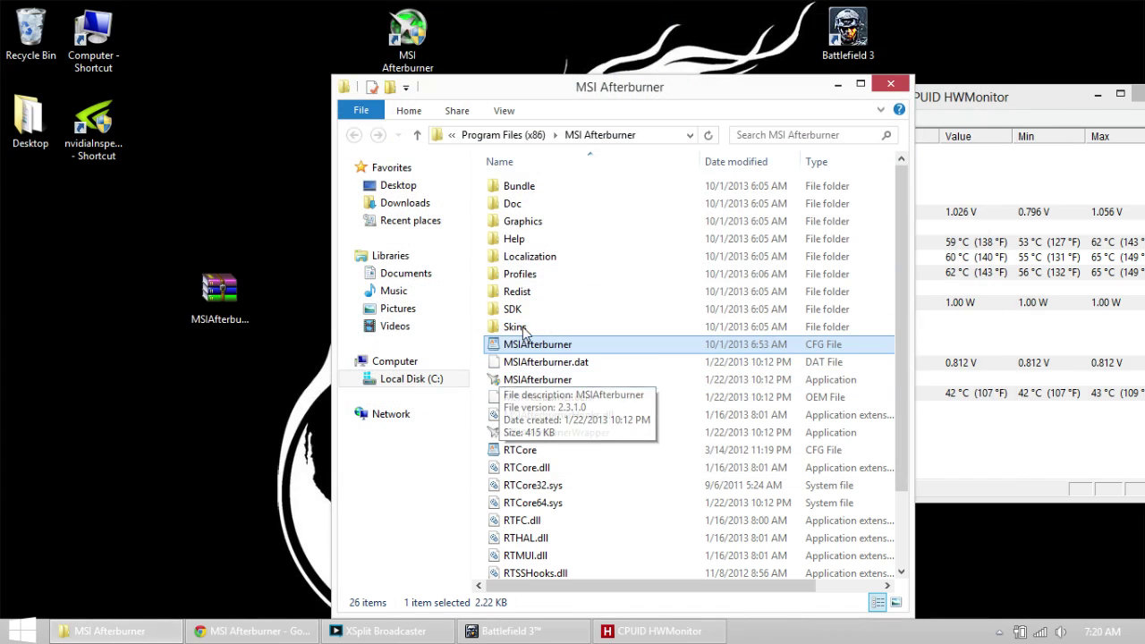
- Close the MSI Afterburner installation folder, reopen it from its desktop shortcut, and copy the MSIAfterburner CFG file to the desktop
left_click(899, 88)
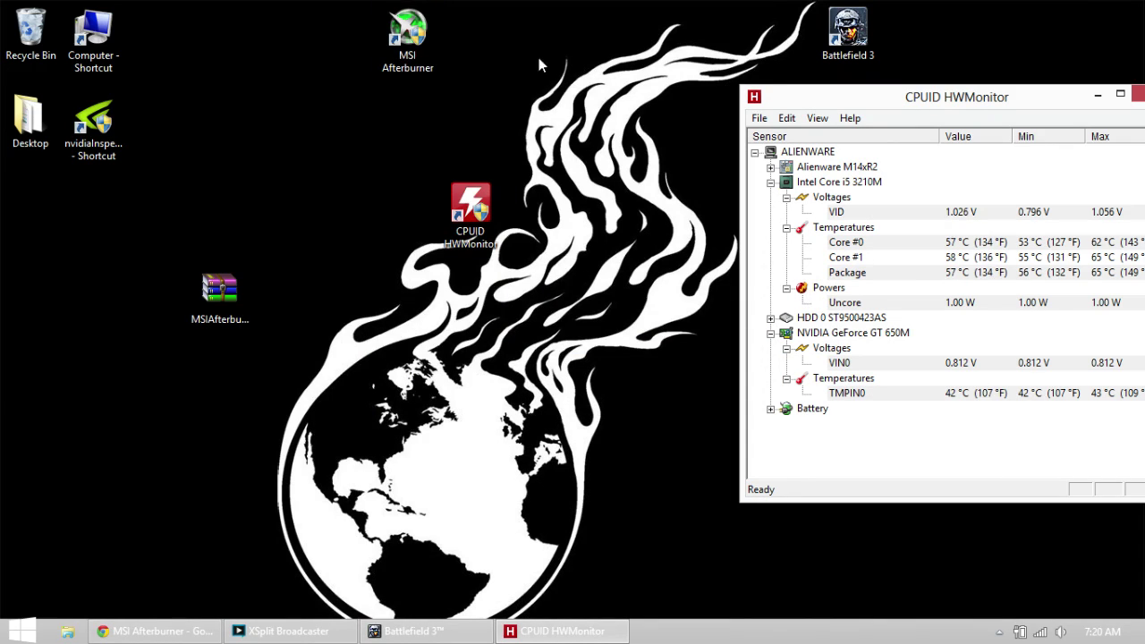
left_click(426, 58)
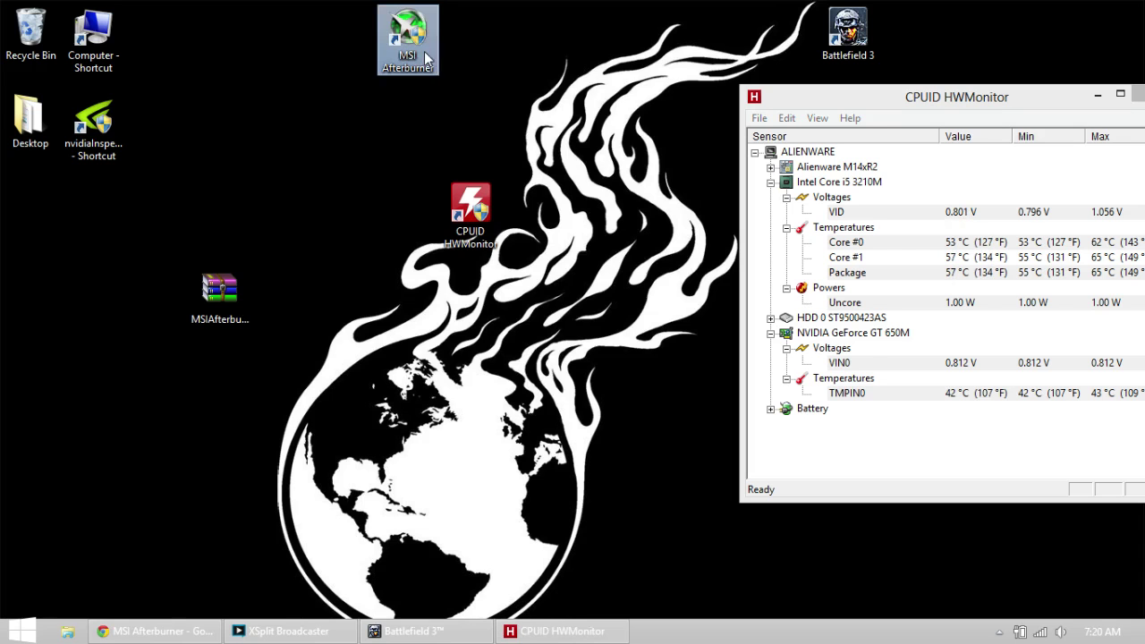
right_click(426, 59)
left_click(483, 98)
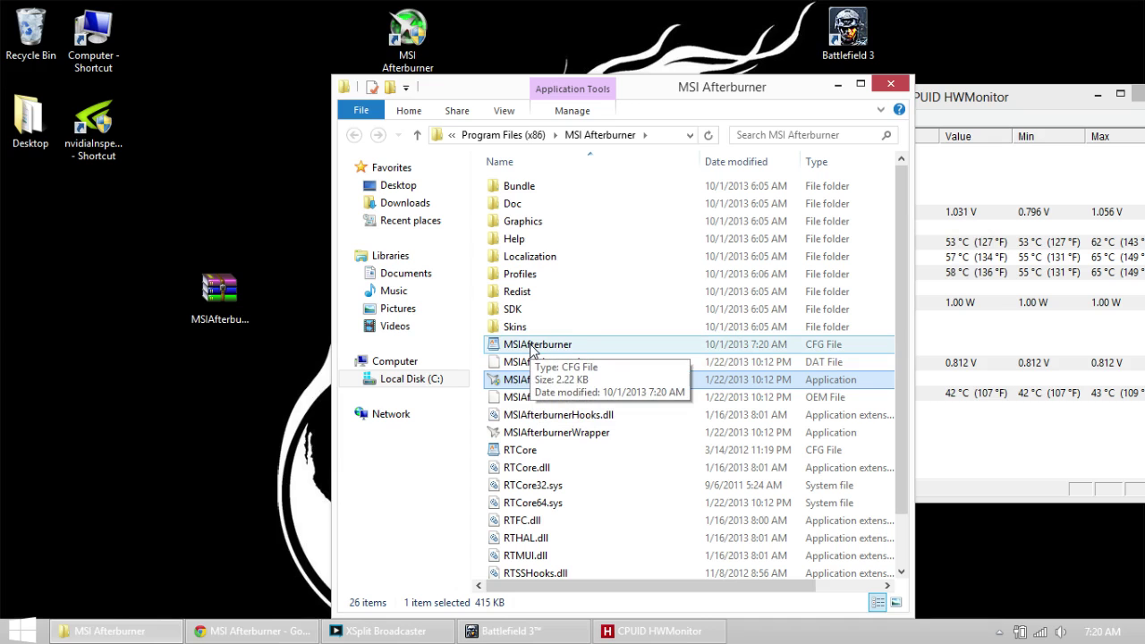
right_click(531, 345)
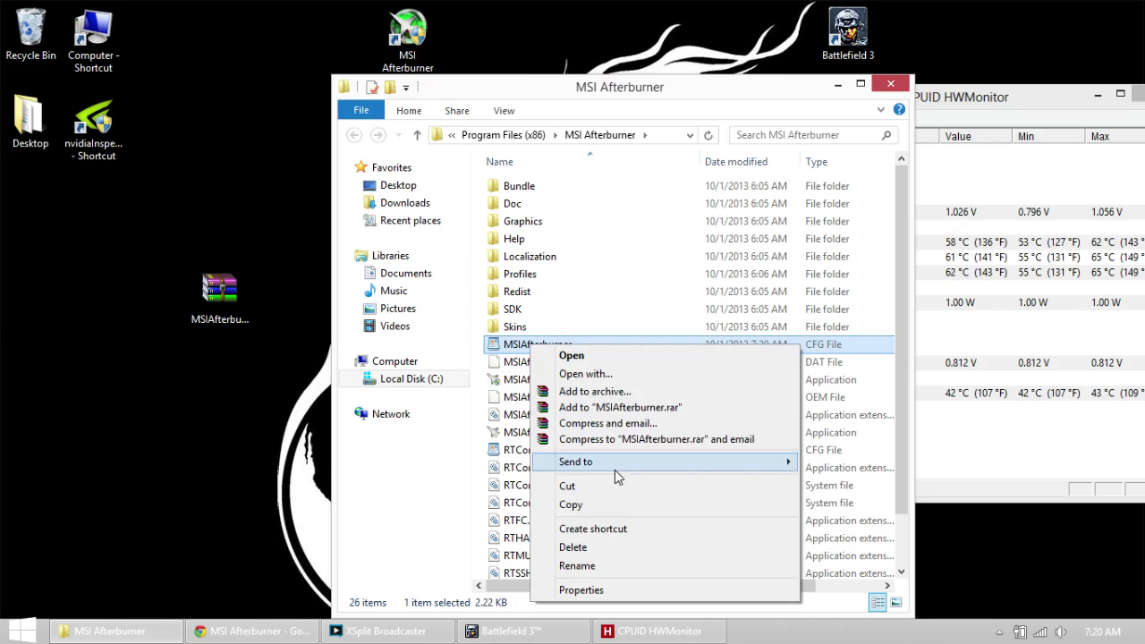
left_click(598, 507)
right_click(202, 419)
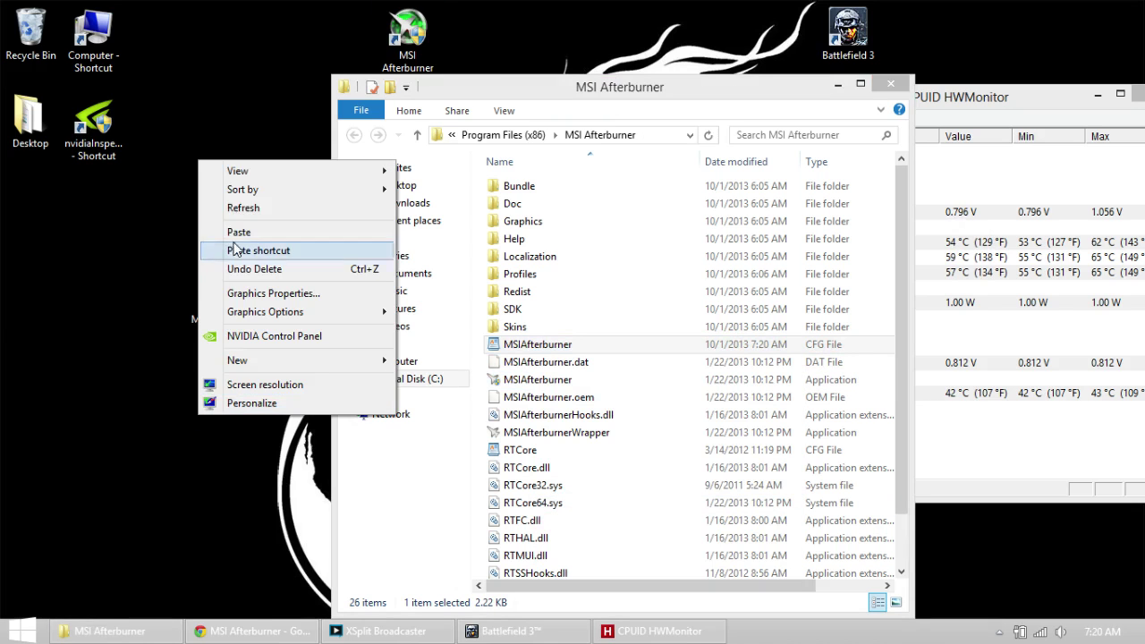
left_click(239, 231)
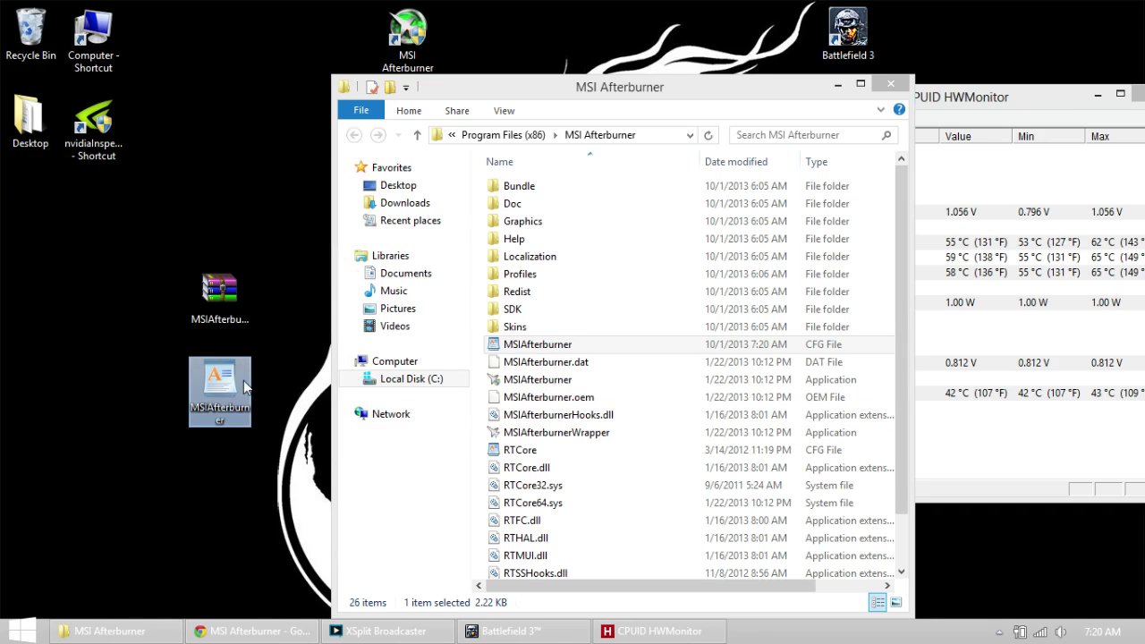
- Discard the desktop copy of the MSIAfterburner CFG file, emptying the Recycle Bin, and close the MSI Afterburner installation folder
left_click_drag(245, 386, 38, 40)
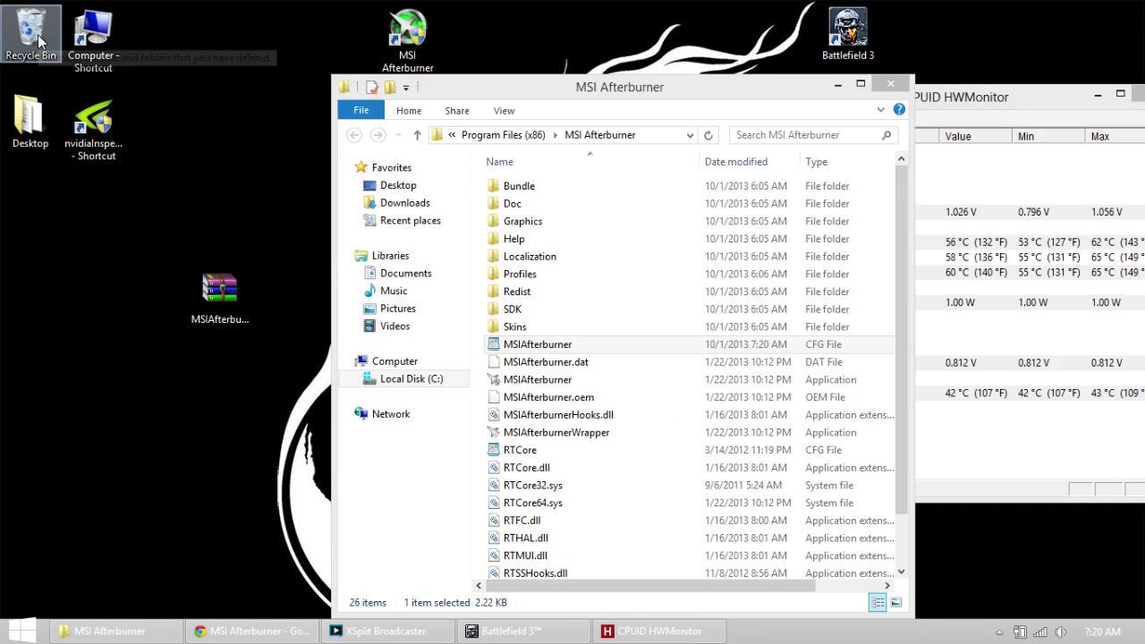
right_click(43, 49)
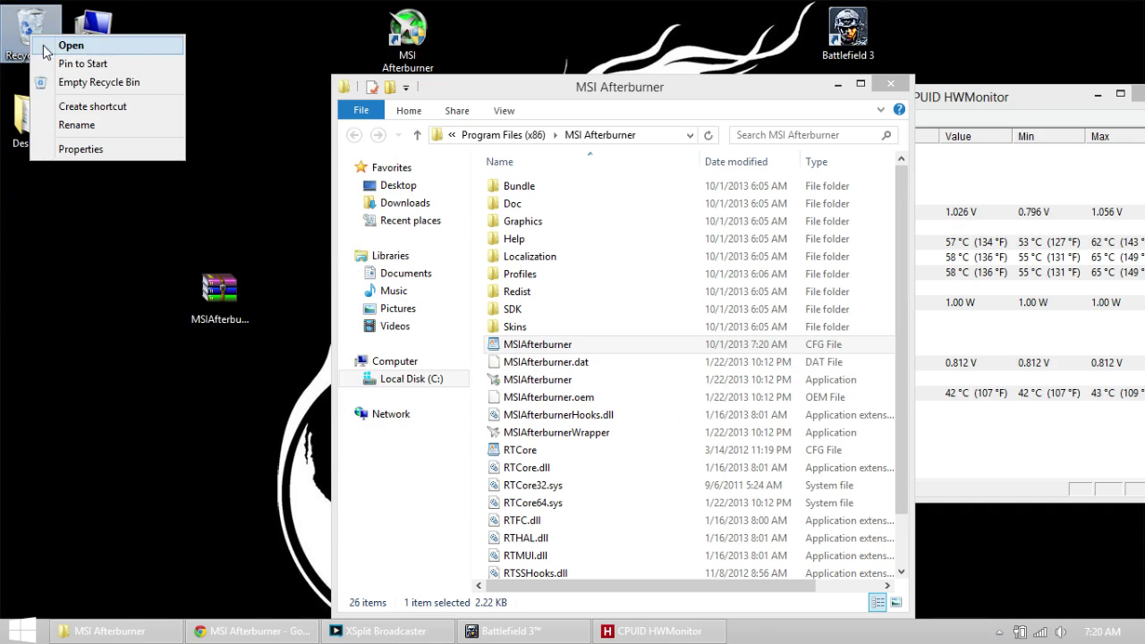
left_click(56, 81)
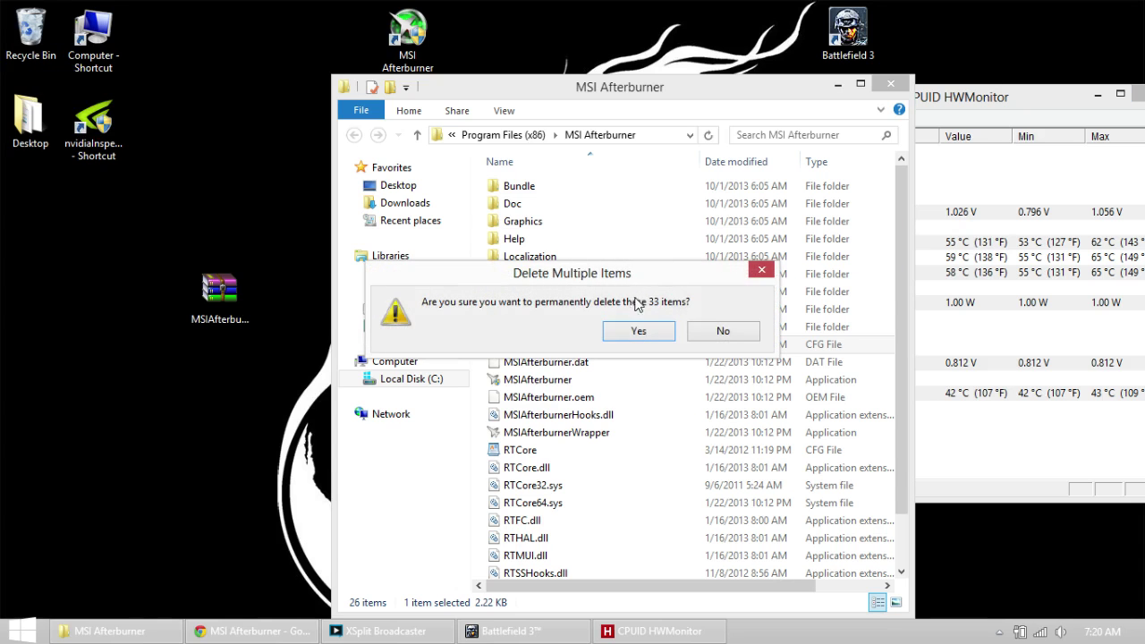
left_click(633, 332)
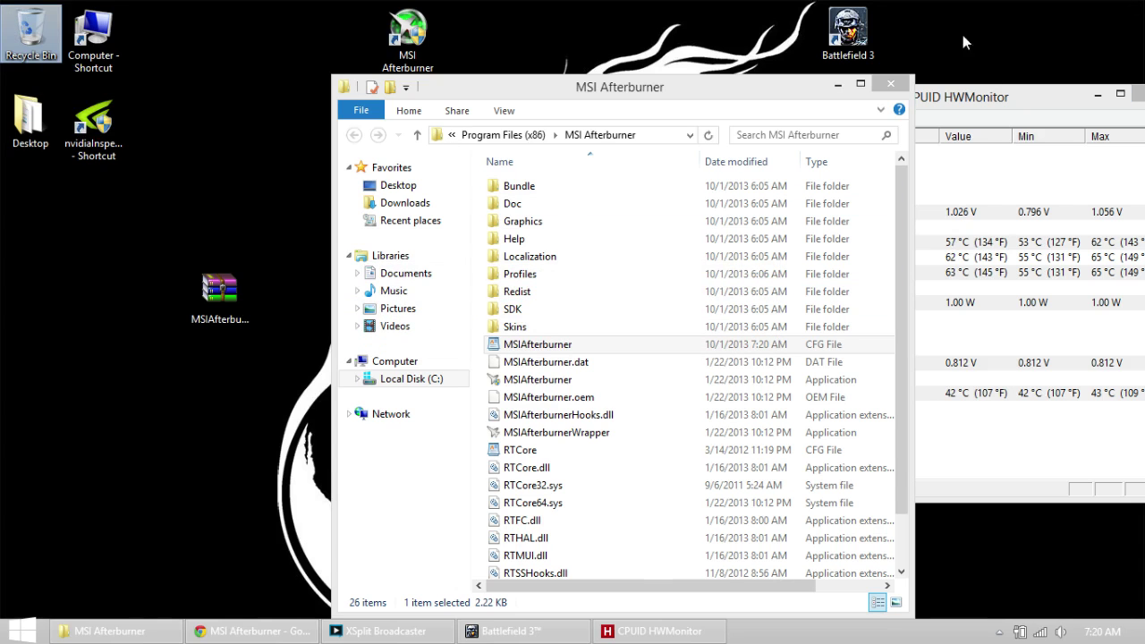
left_click(890, 83)
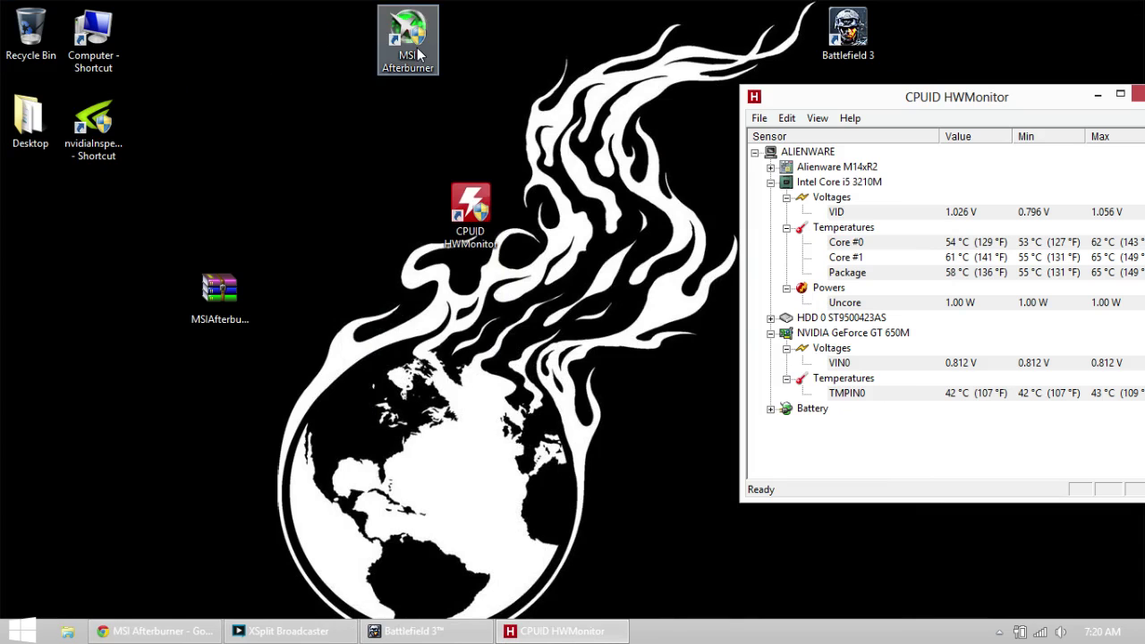
- Move the HWMonitor window fully onto the screen and launch MSI Afterburner from its desktop shortcut
left_click_drag(825, 108, 785, 52)
left_click(383, 36)
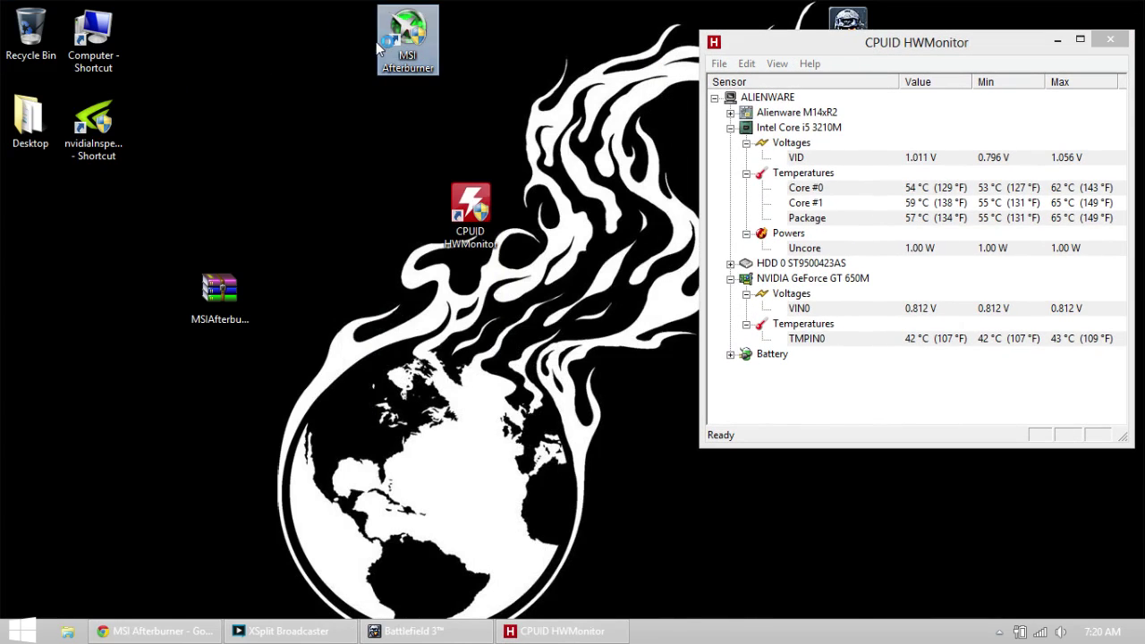
double_click(384, 36)
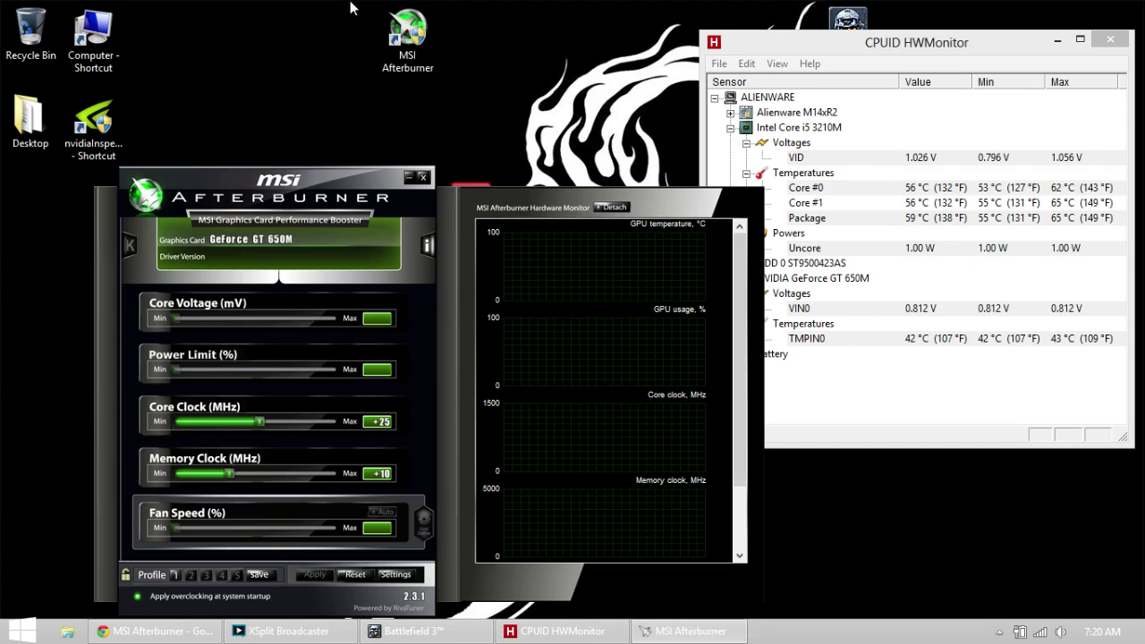
left_click(852, 47)
- Reset the core and memory clock offsets to +0 and reposition the MSI Afterburner window beside HWMonitor
left_click_drag(309, 258, 477, 156)
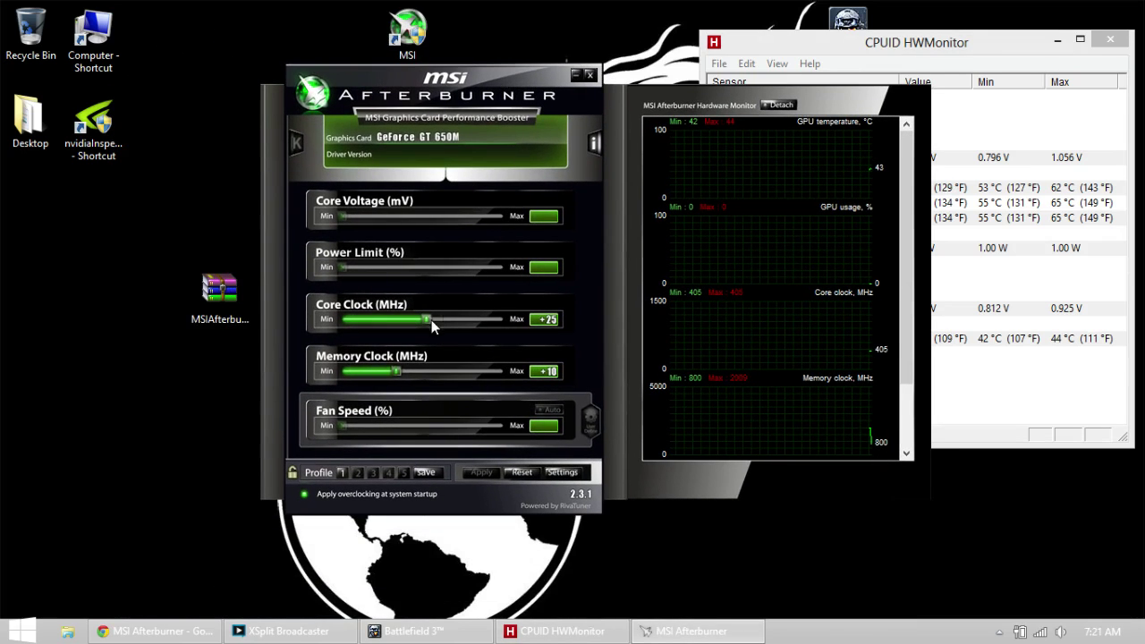
left_click(520, 467)
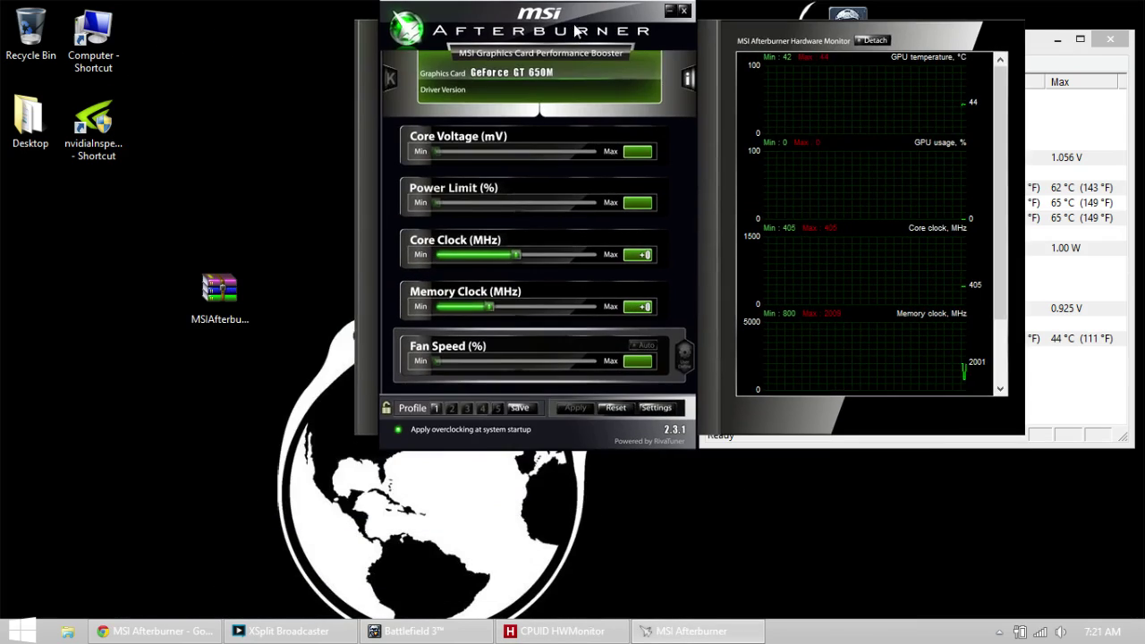
left_click_drag(554, 121, 649, 57)
left_click_drag(658, 250, 577, 306)
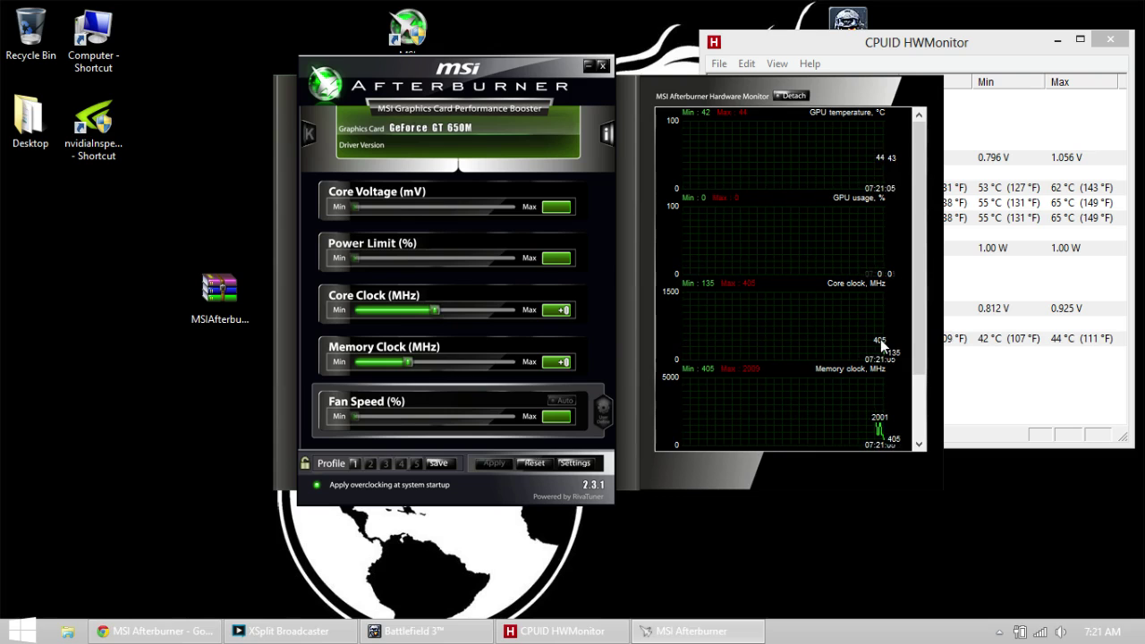
- Examine the hardware monitor graphs for GPU temperature, usage, core clock, memory clock and memory usage
mouse_move(868, 339)
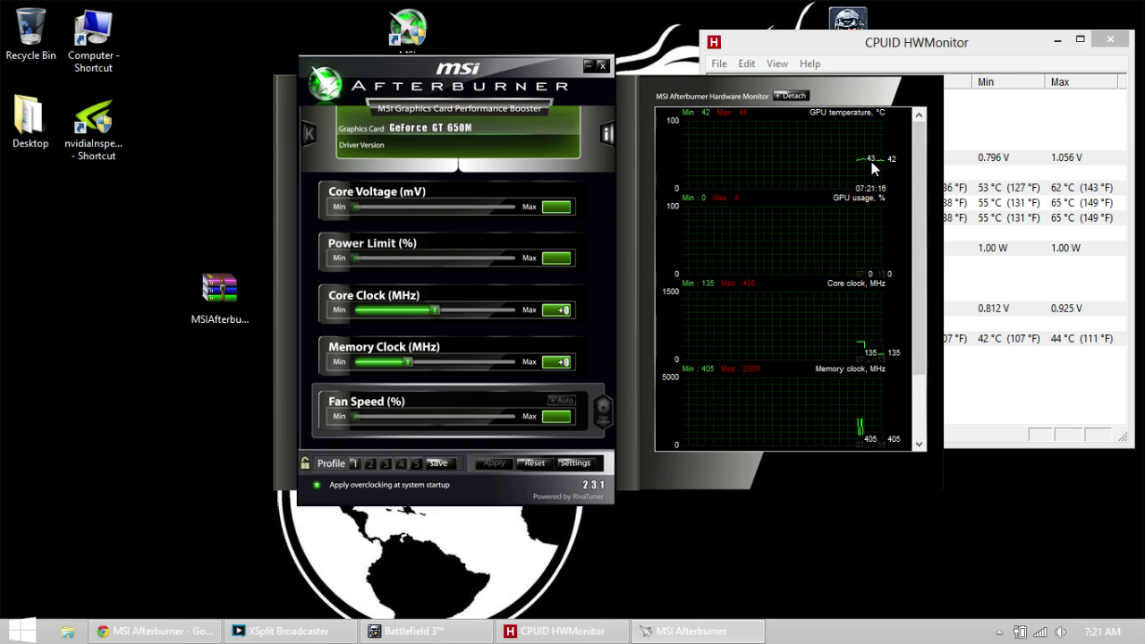
mouse_move(880, 166)
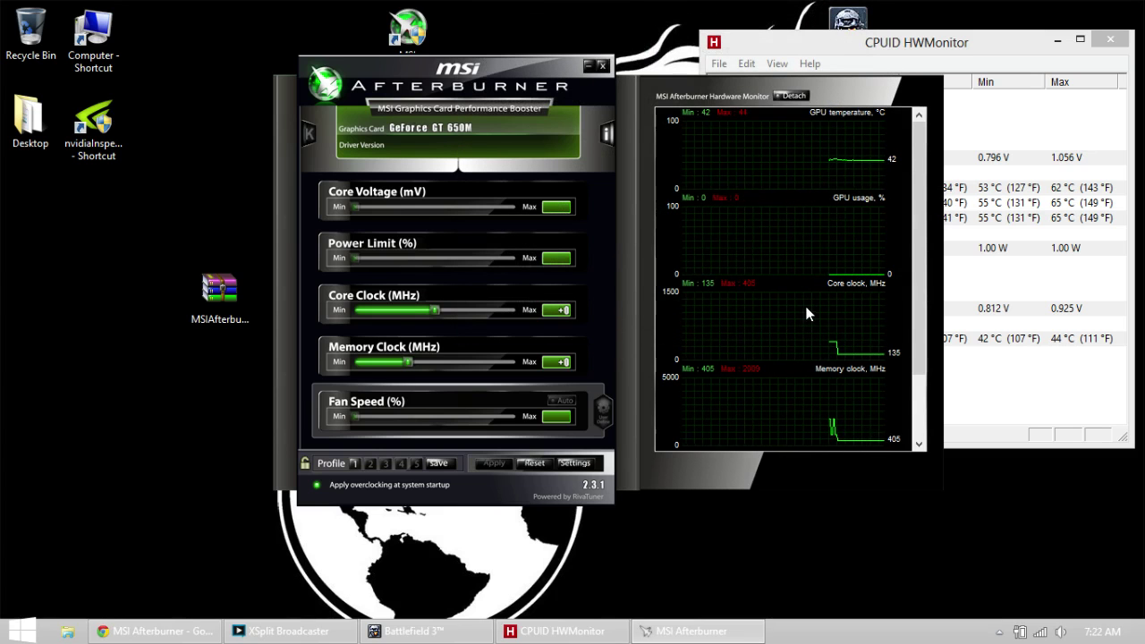
scroll(810, 376, "down", 2)
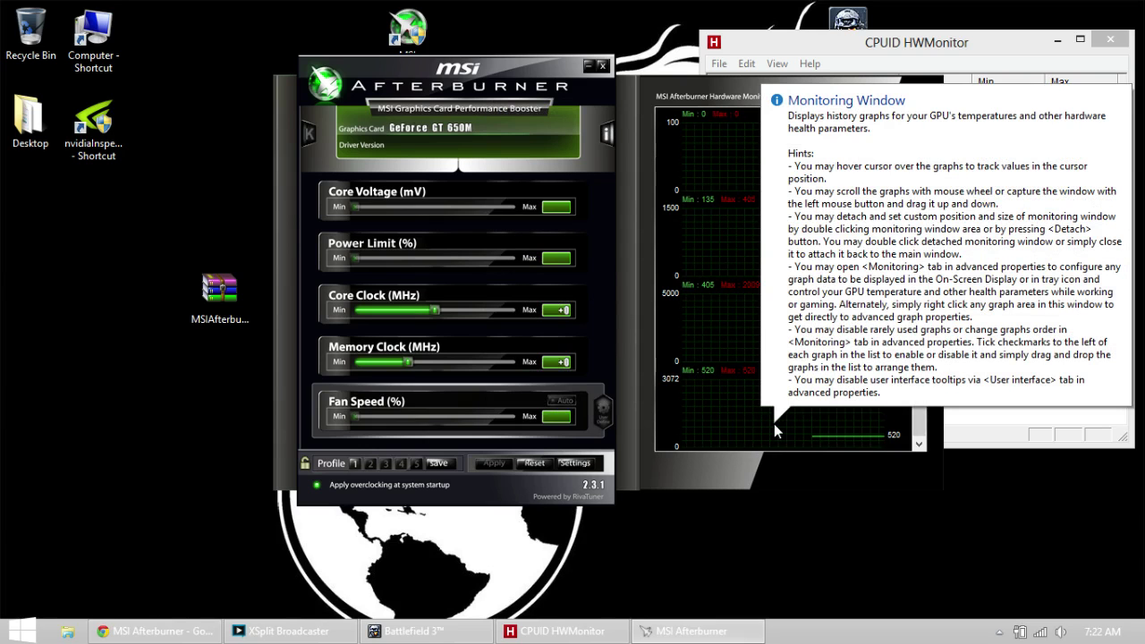
left_click_drag(499, 64, 536, 31)
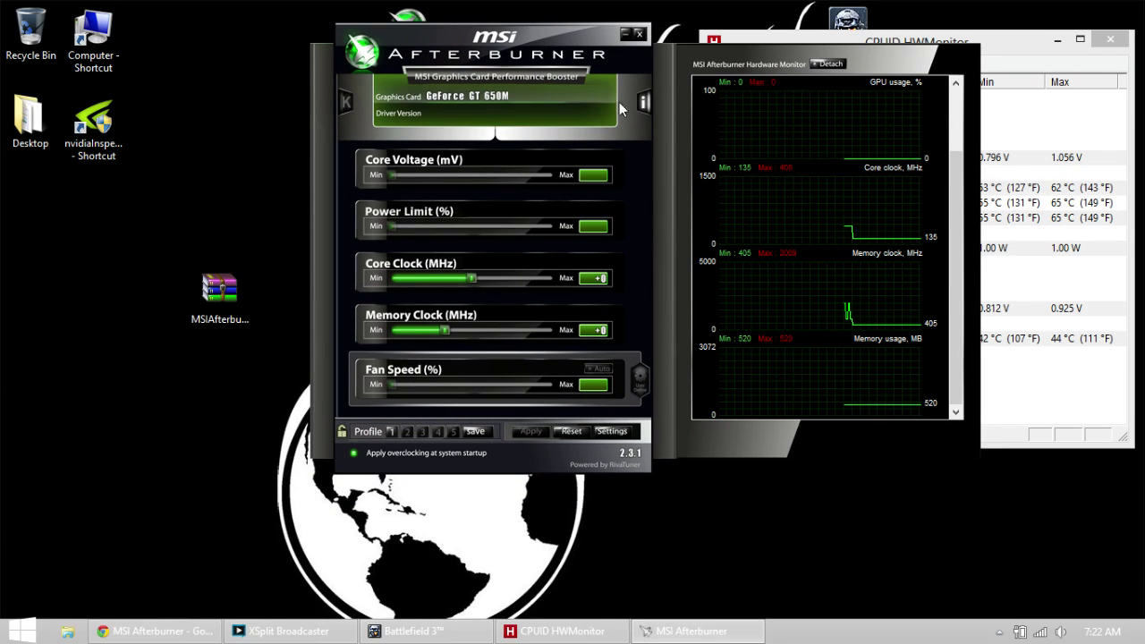
- Switch to Battlefield 3 and turn on its frame rate counter with the console command render.drawfps 1
left_click(447, 632)
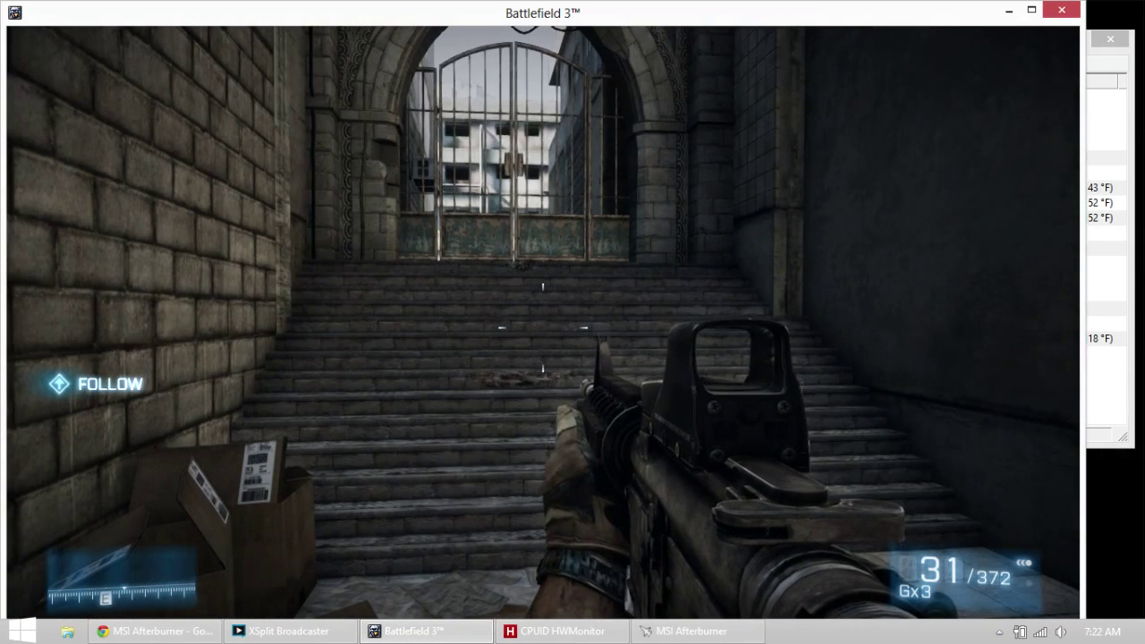
key("grave")
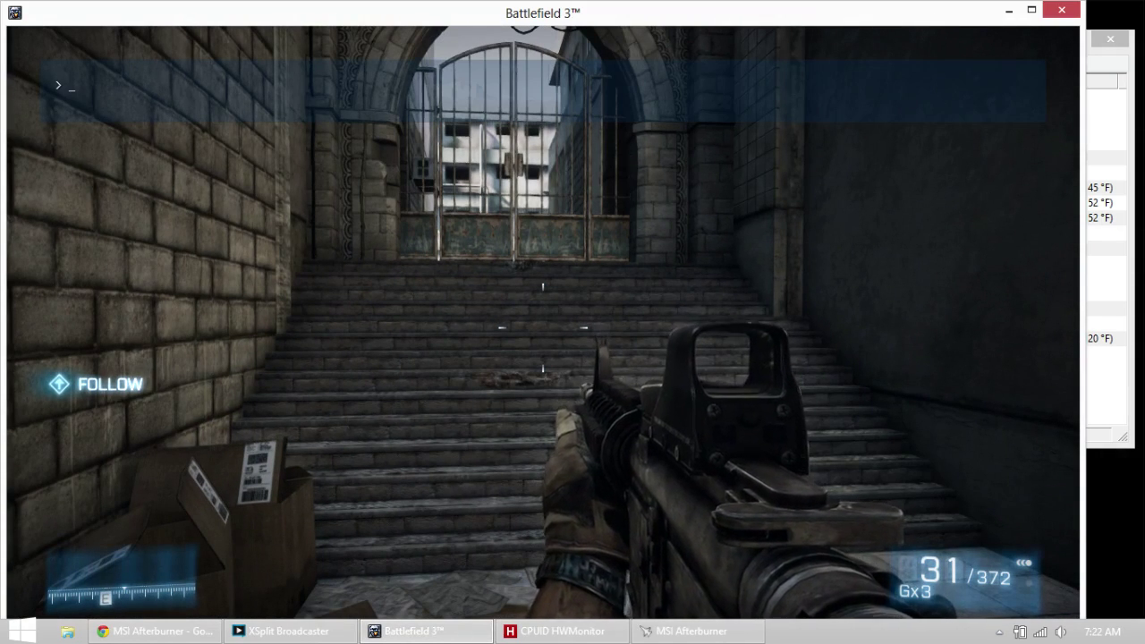
type("ren")
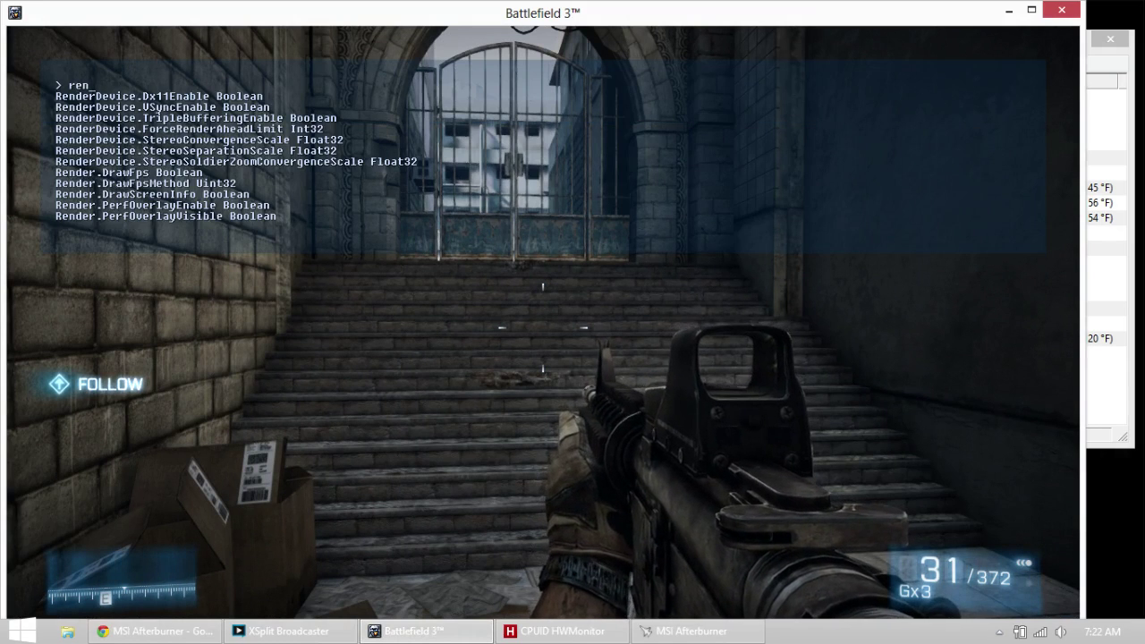
type("der.dra")
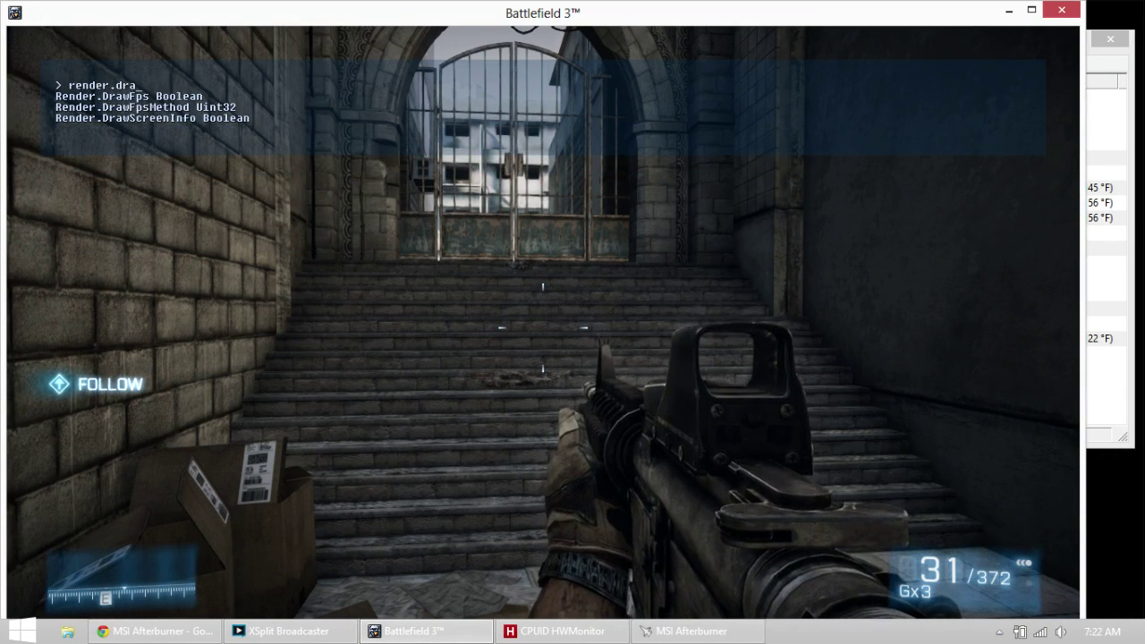
type("wFps ")
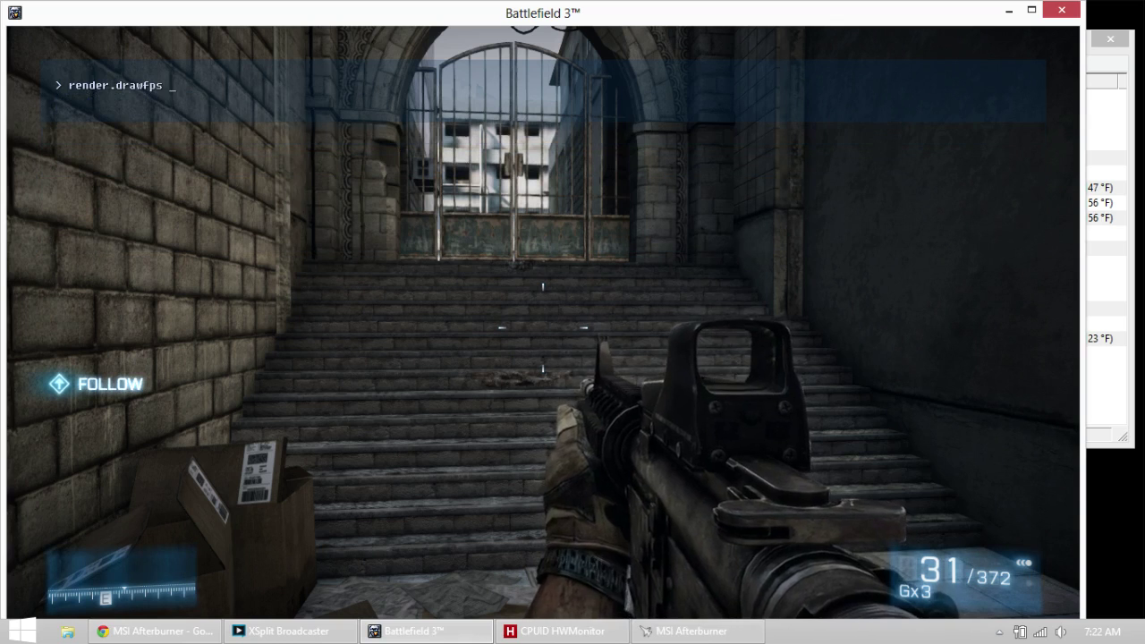
type("1")
key("Return")
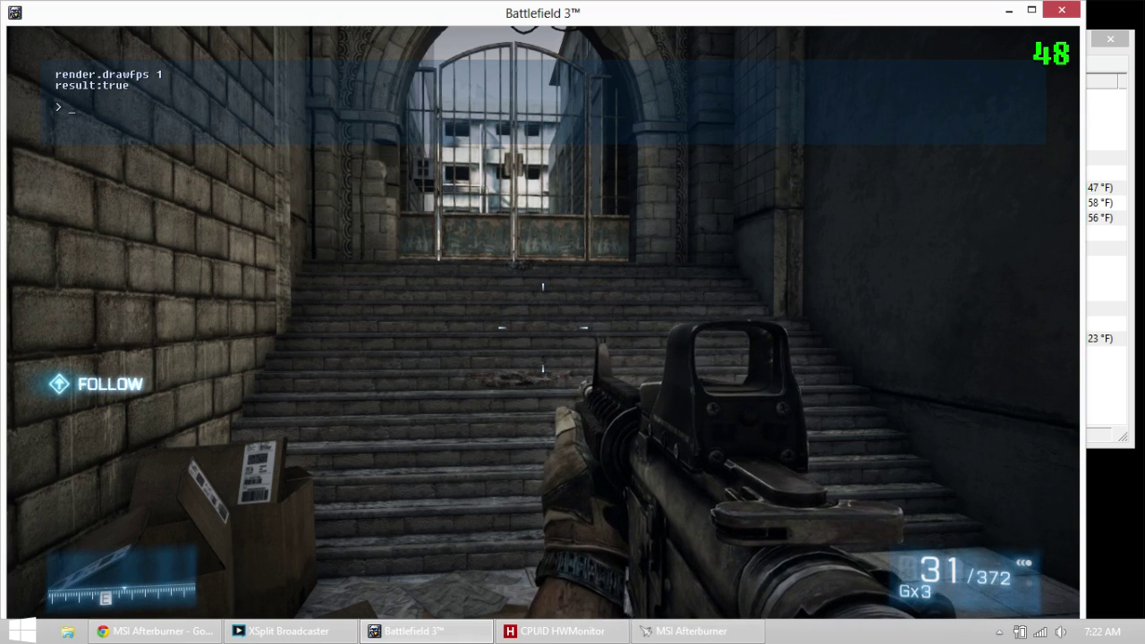
key("grave")
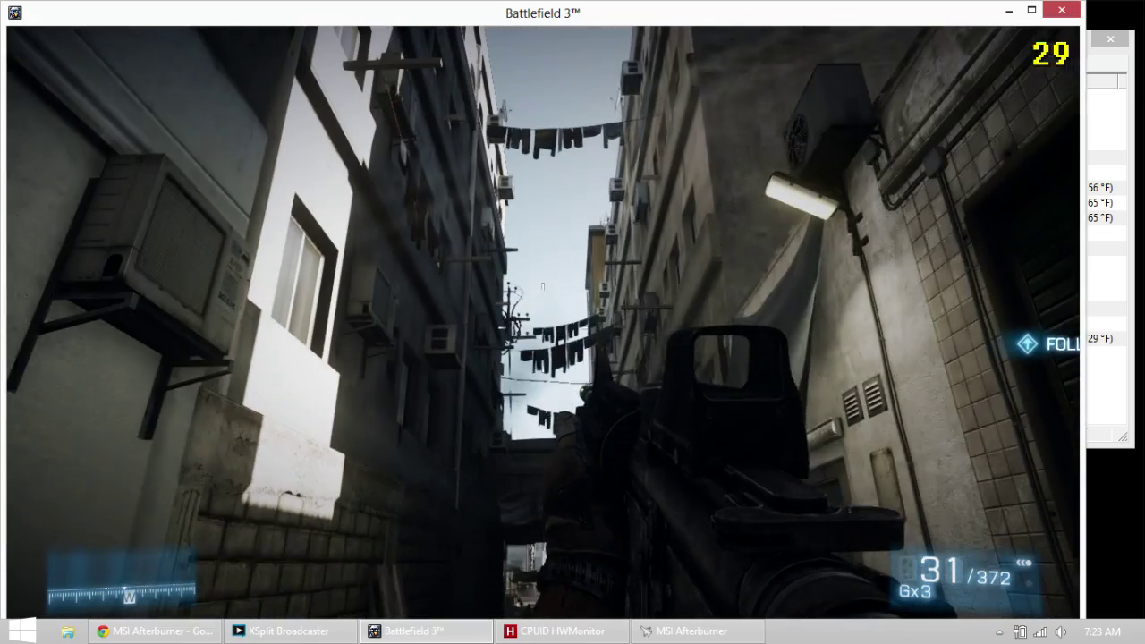
- Look around and walk through the Battlefield 3 alley to check the frame rate counter
mouse_move(542, 286)
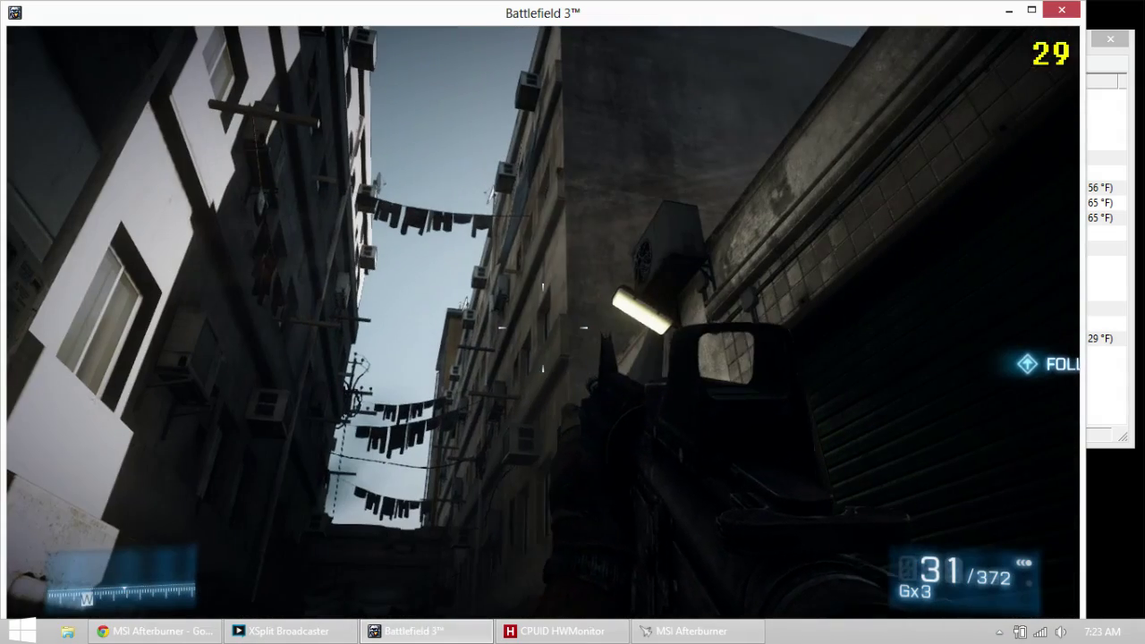
mouse_move(542, 327)
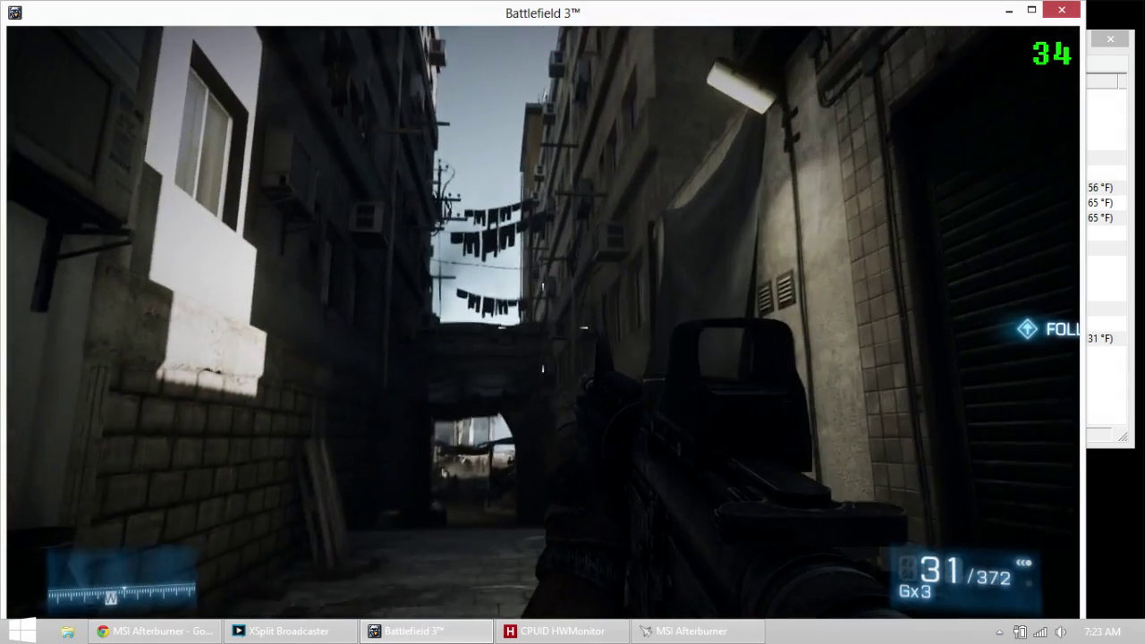
key("w")
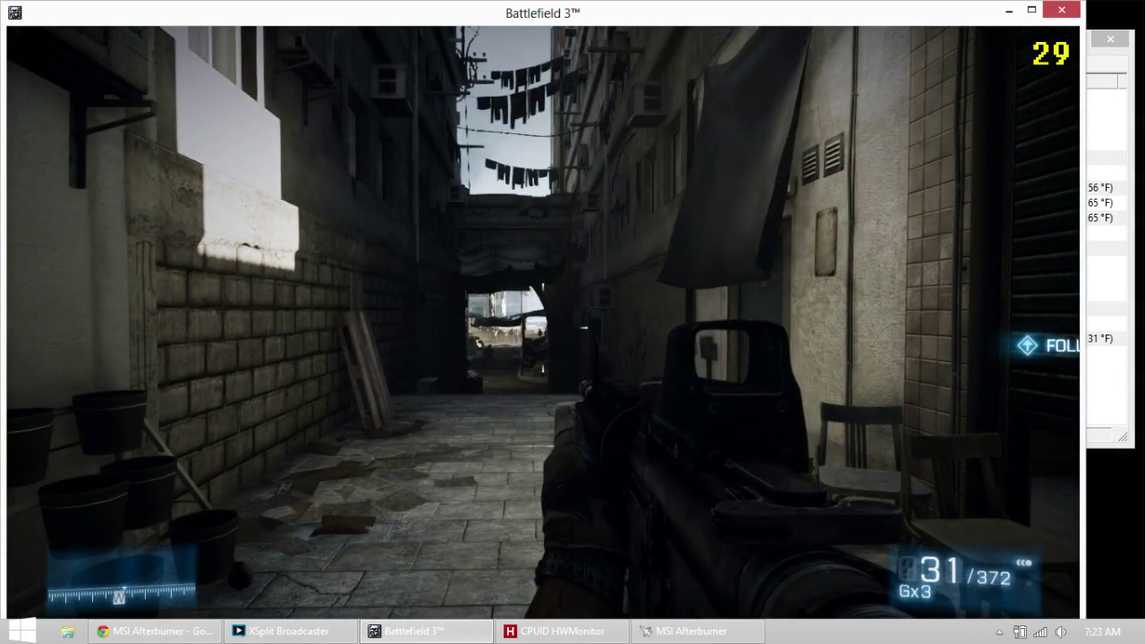
key("w")
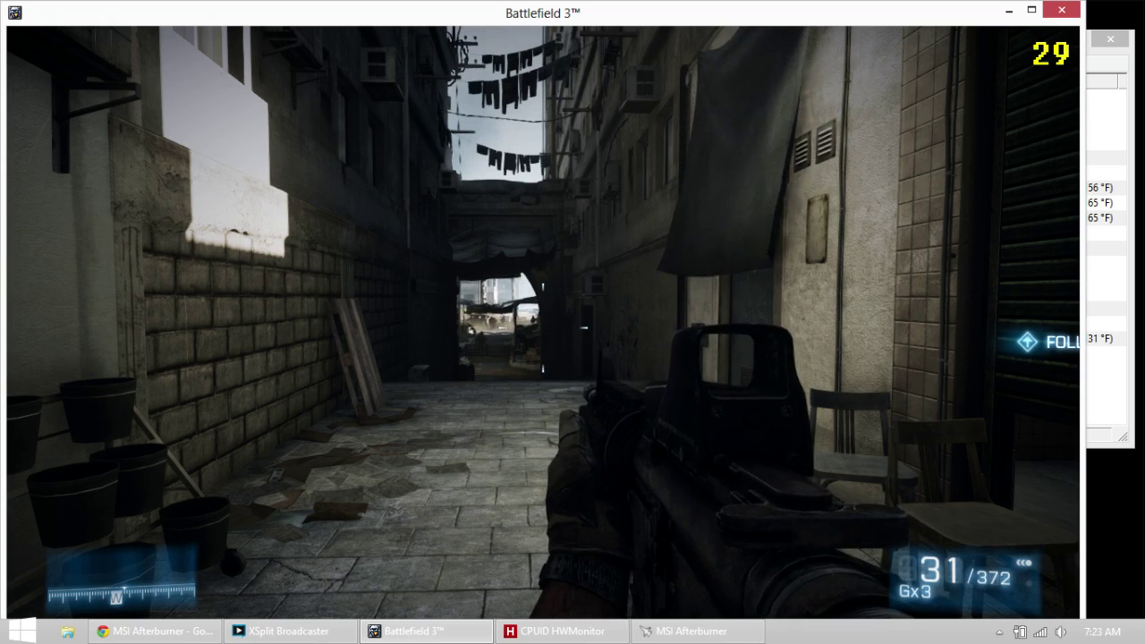
key("grave")
key("grave")
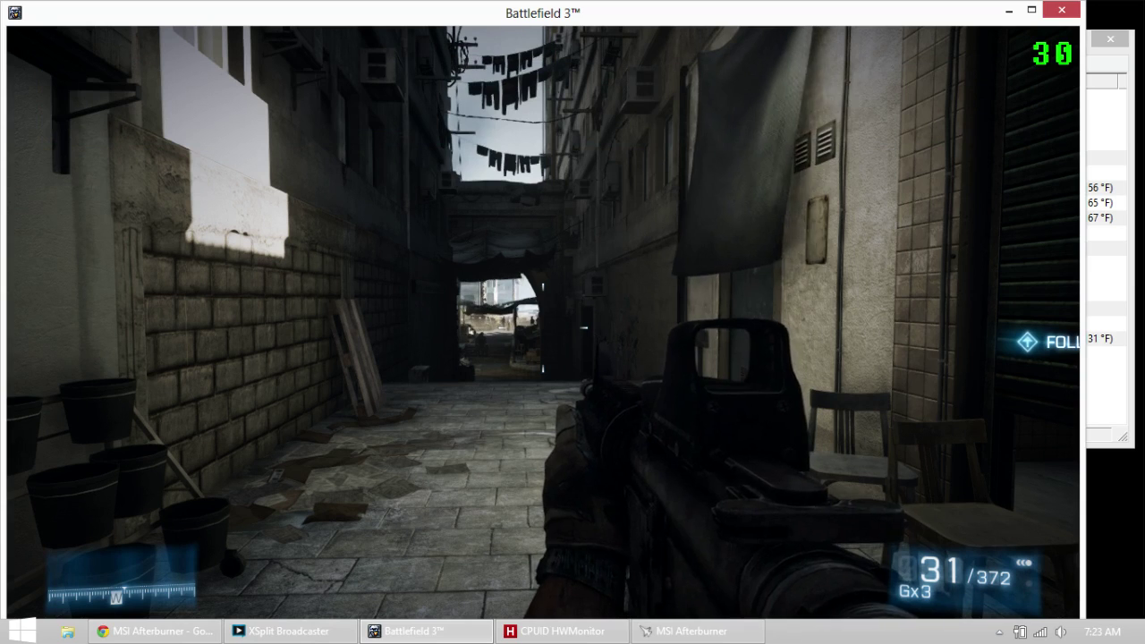
- Apply a core clock offset of +10 MHz in MSI Afterburner and return to Battlefield 3 to test it
left_click(689, 631)
left_click_drag(565, 36, 482, 89)
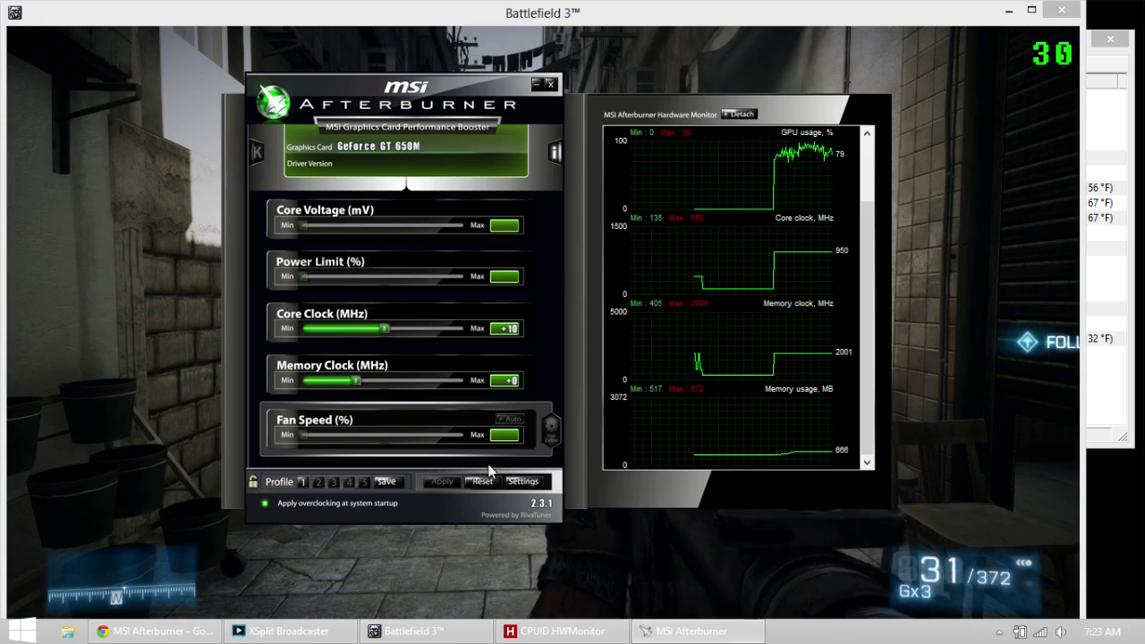
left_click(214, 252)
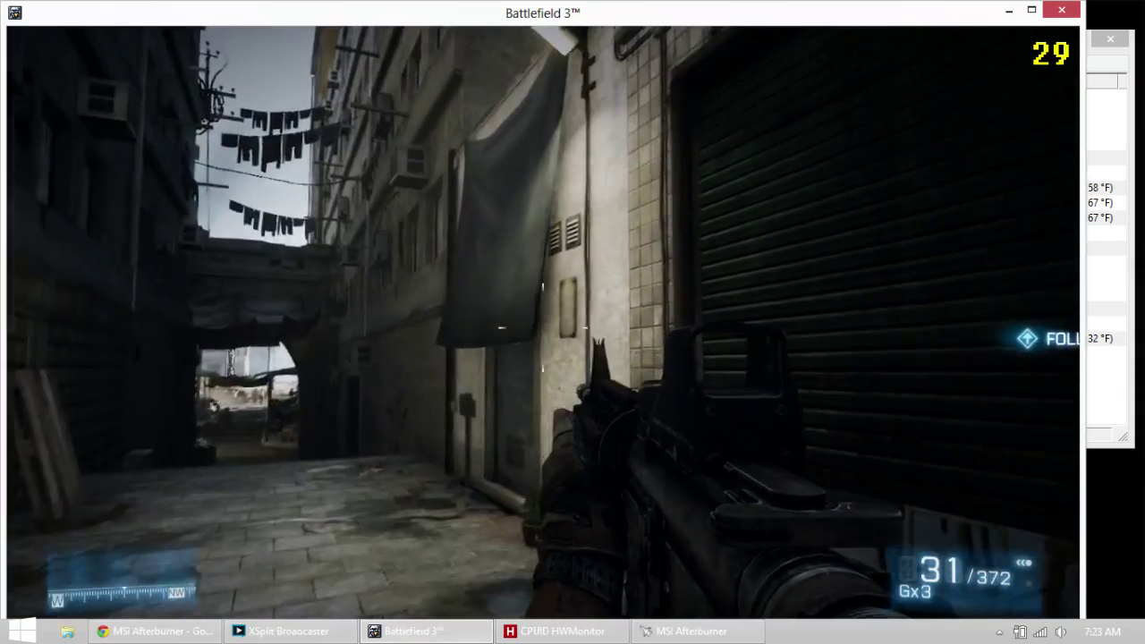
left_click(543, 327)
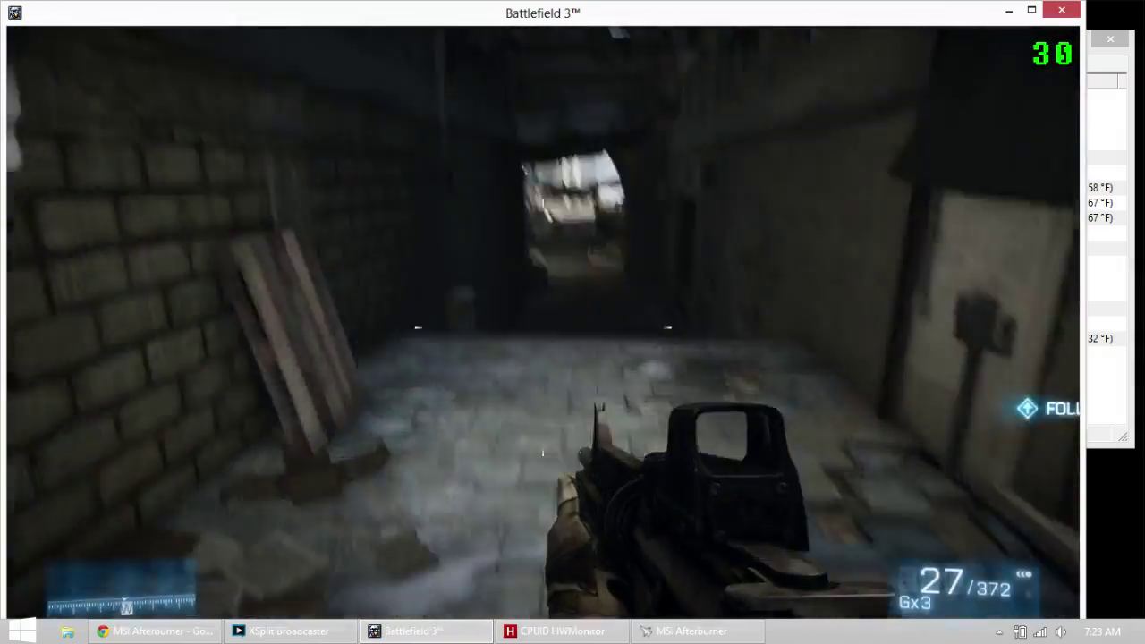
- Fire and reload the weapon around the Battlefield 3 alley to check the frame rate under load
left_click(543, 327)
left_click(543, 328)
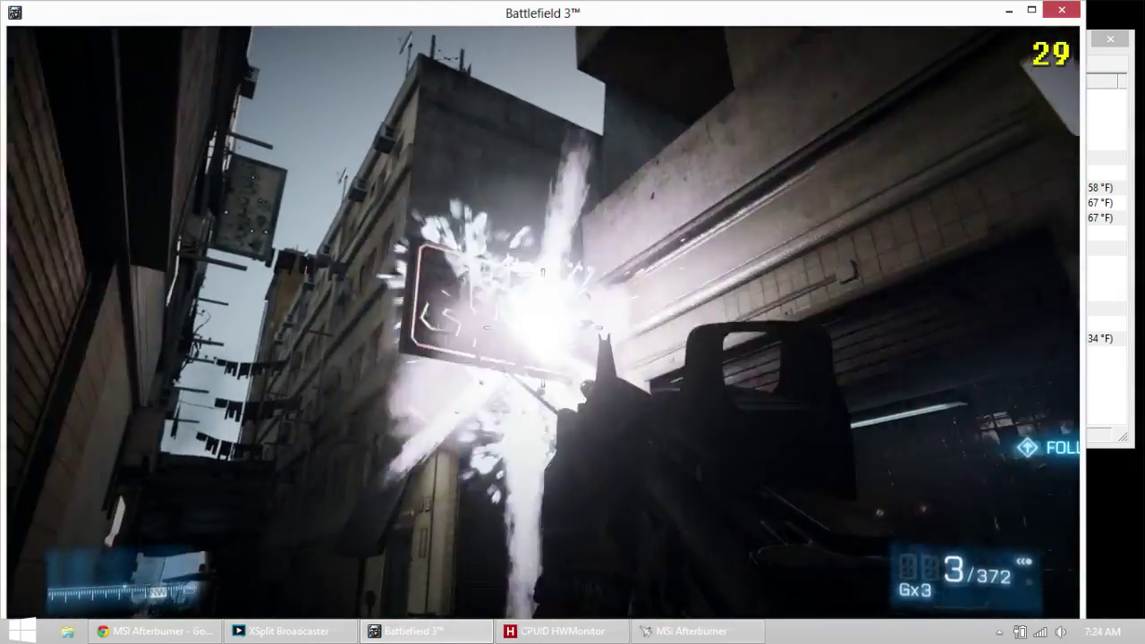
key("r")
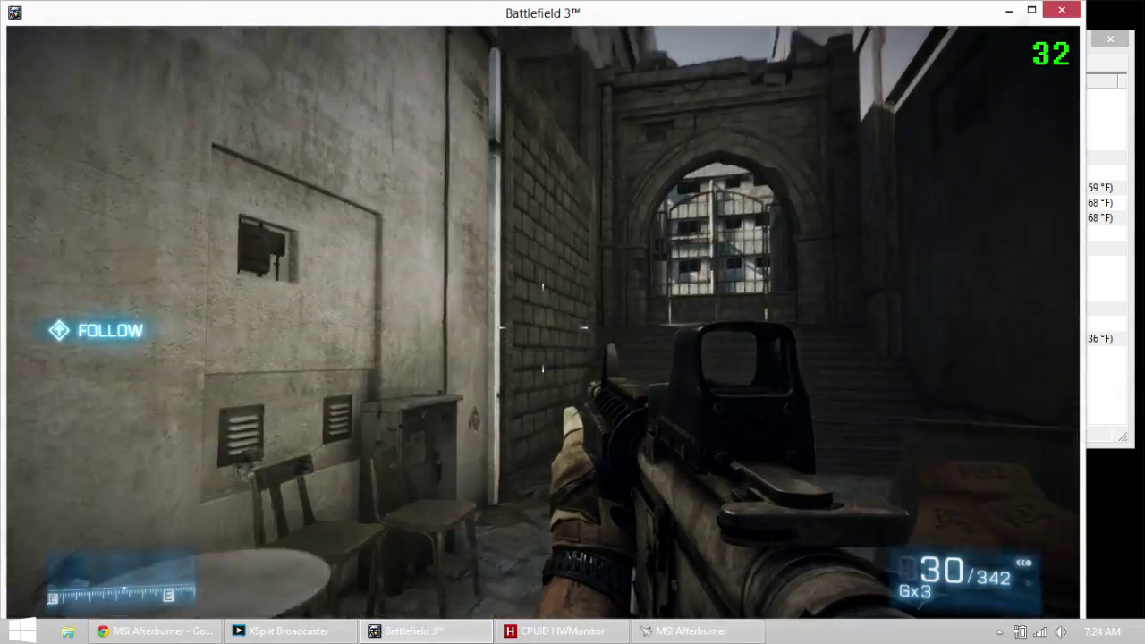
left_click(543, 326)
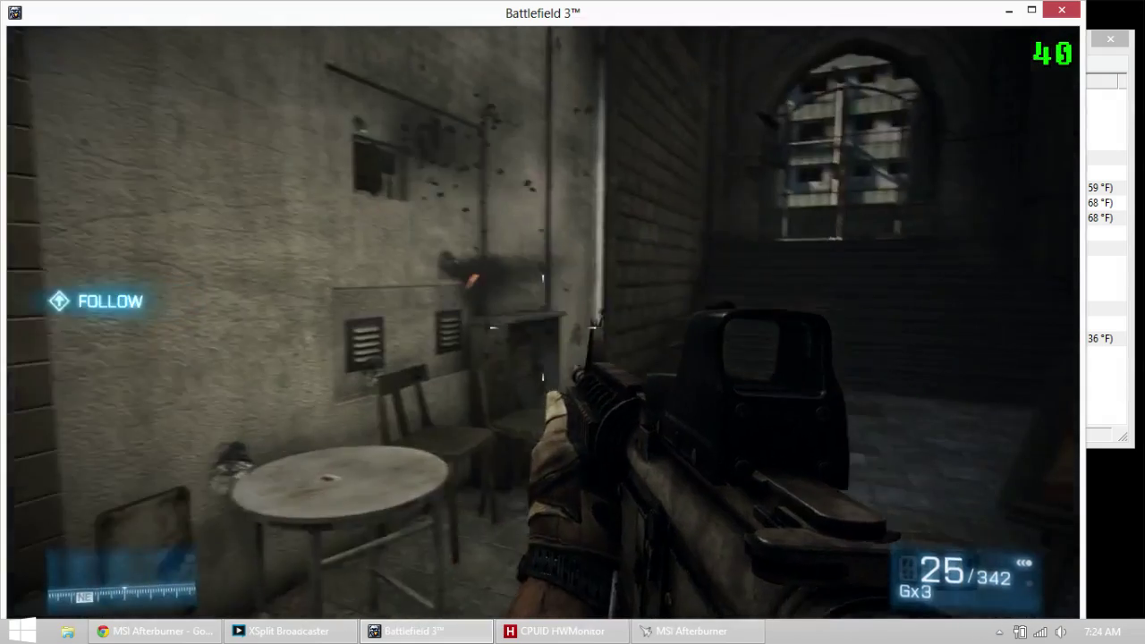
left_click(542, 326)
- Switch to MSI Afterburner, set the core clock offset to +11 MHz, and return to Battlefield 3 to walk through the alley
key("alt+Tab")
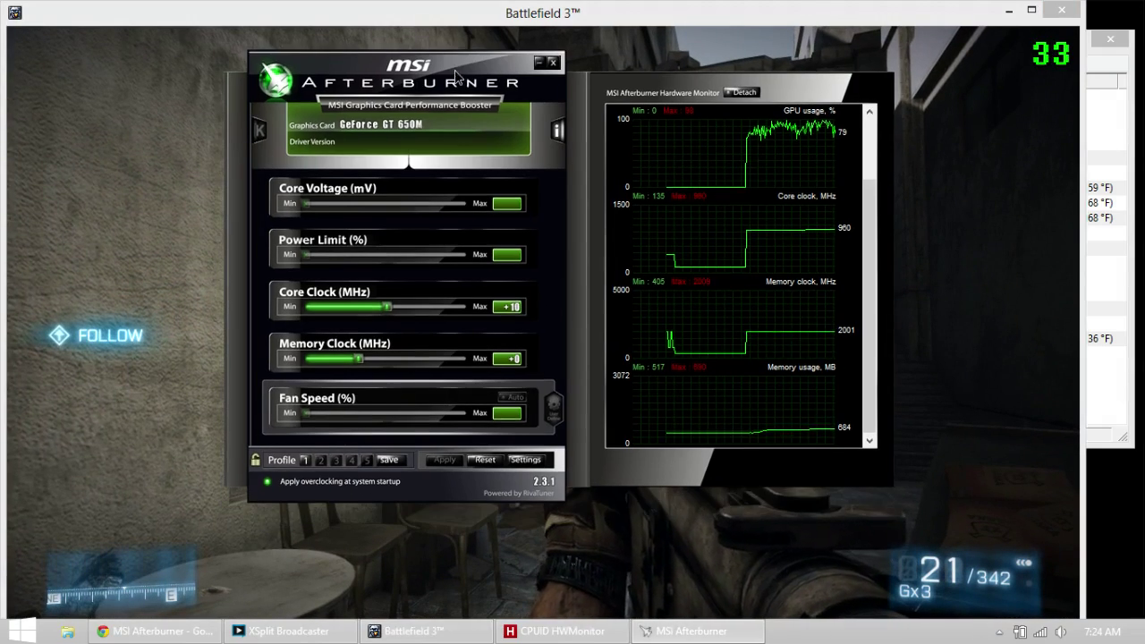
left_click_drag(382, 316, 384, 293)
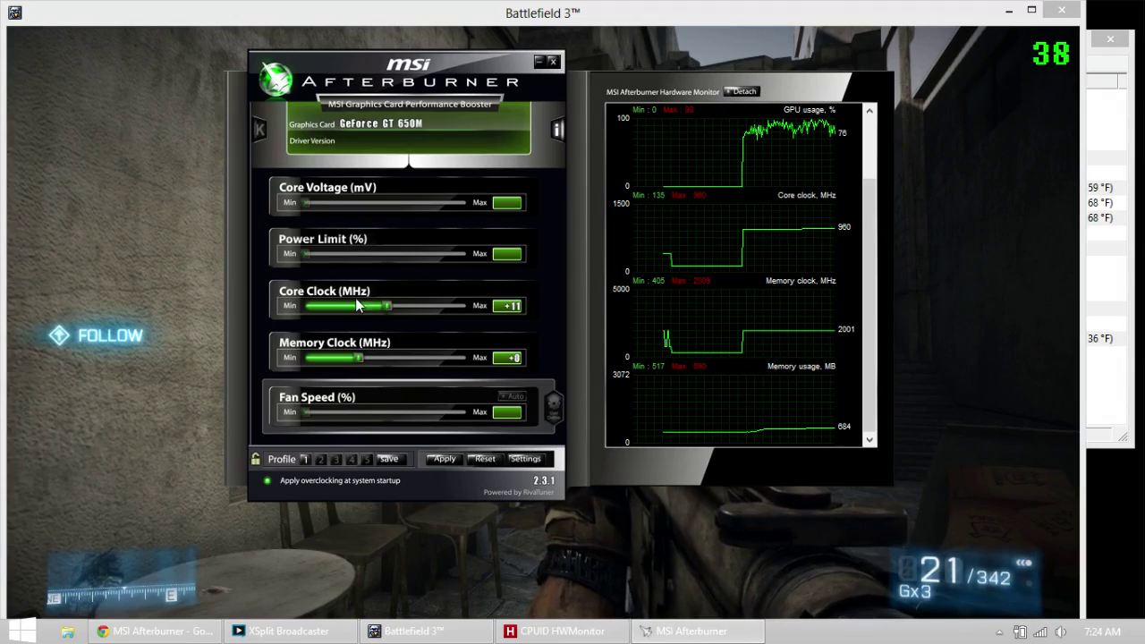
left_click(181, 262)
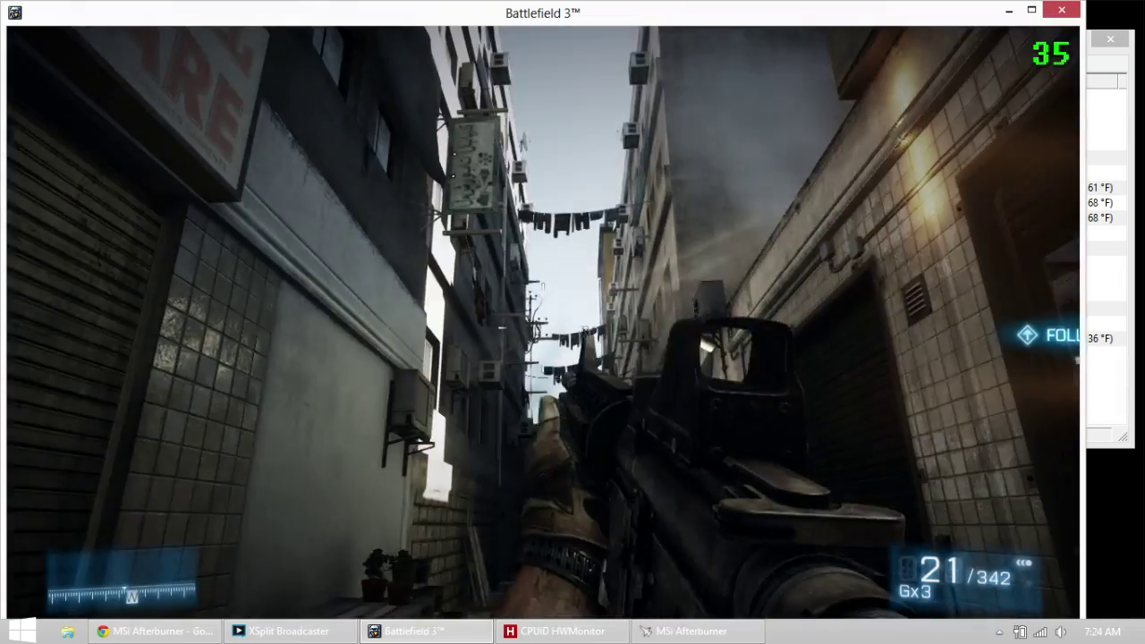
key("w")
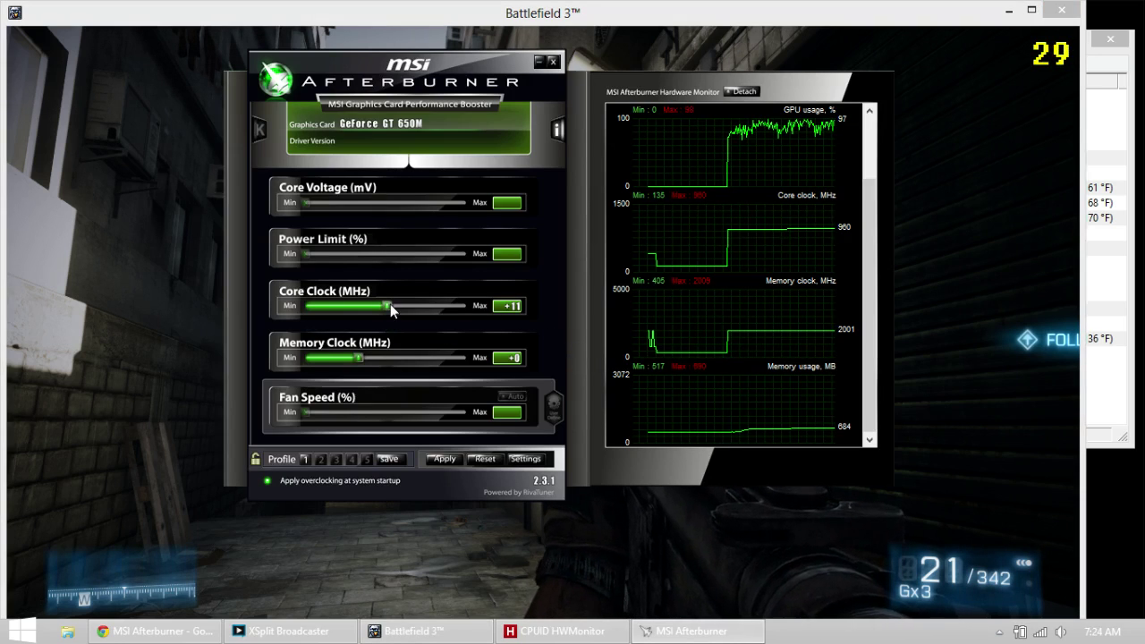
- Apply a memory clock offset of +10 MHz in MSI Afterburner and return to Battlefield 3 to fire the weapon
left_click(375, 358)
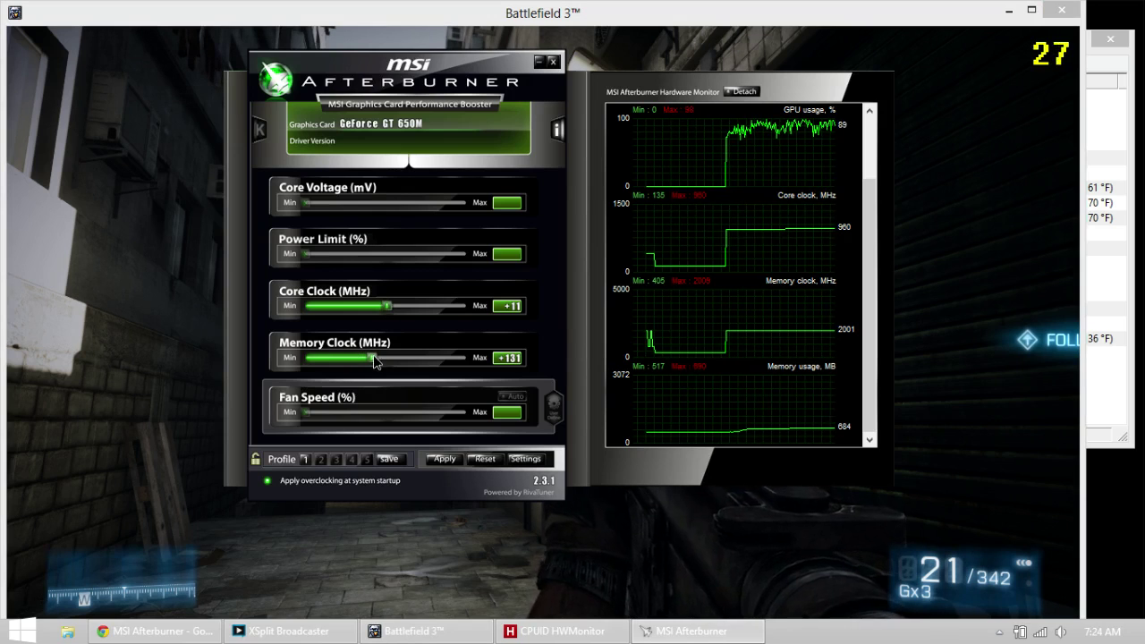
left_click_drag(376, 360, 359, 373)
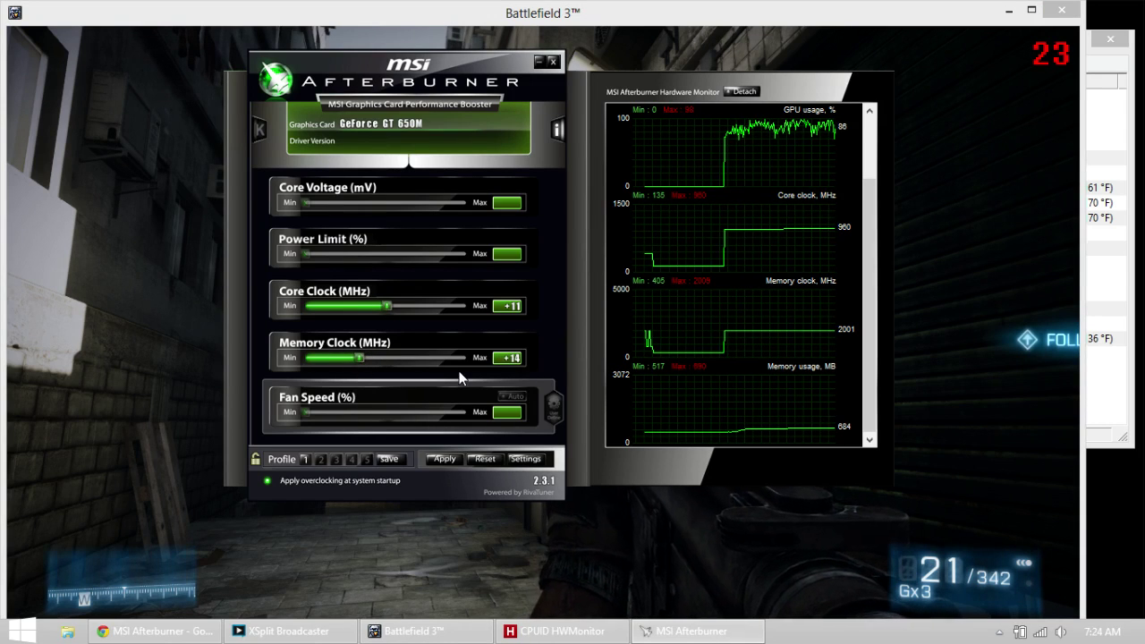
key("Left")
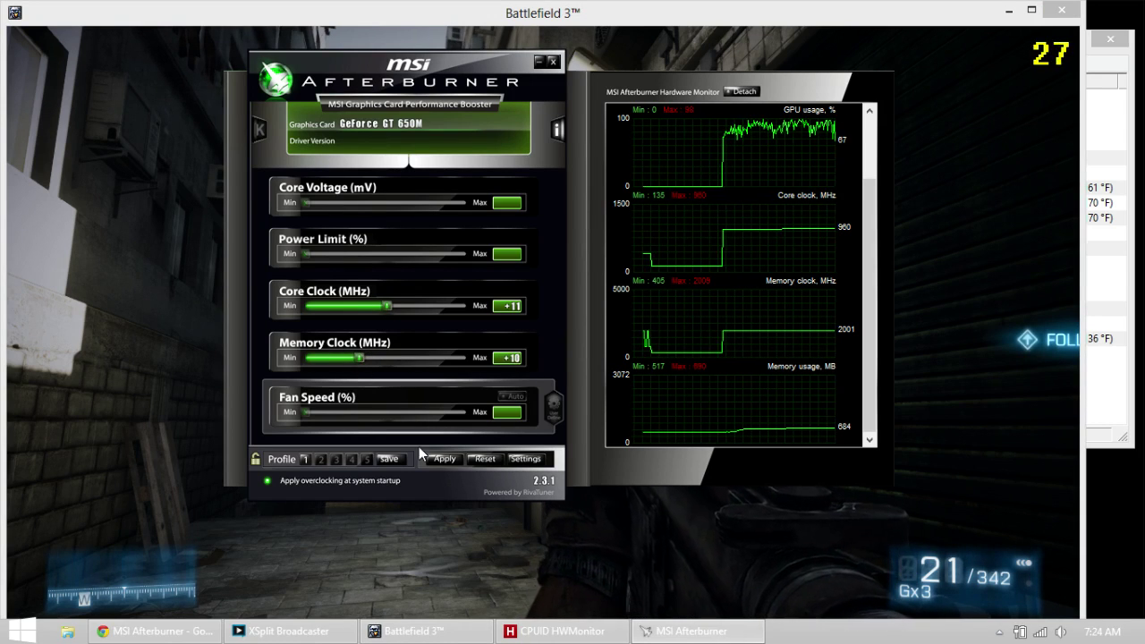
left_click(248, 391)
left_click(542, 327)
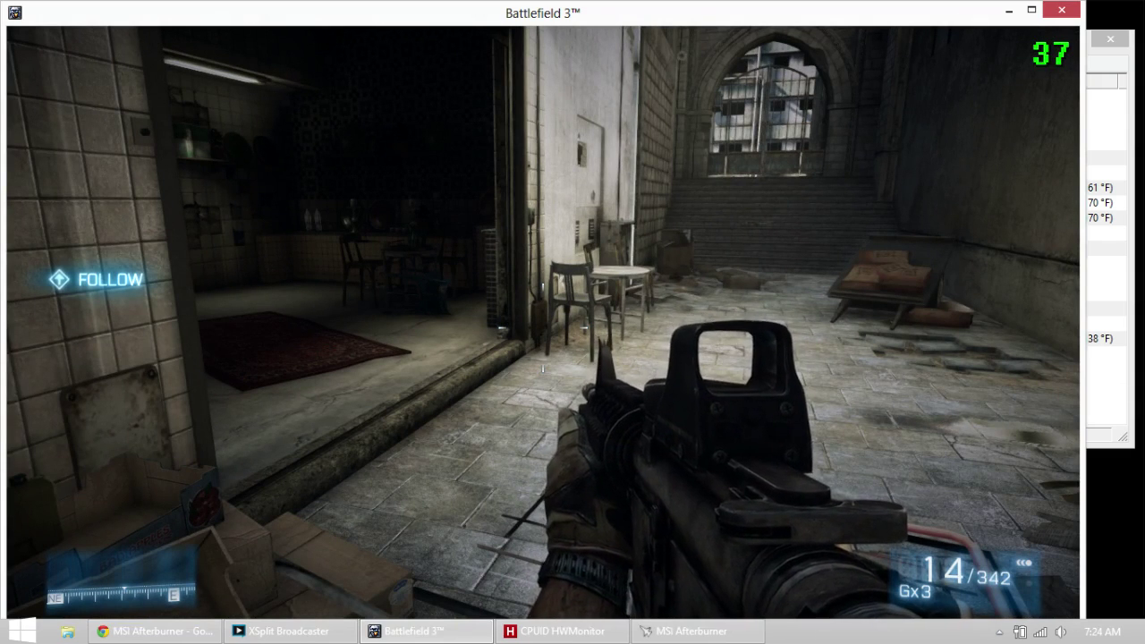
- Check the GeForce GT 650M temperature in HWMonitor and bring MSI Afterburner back to the front
key("alt+Tab")
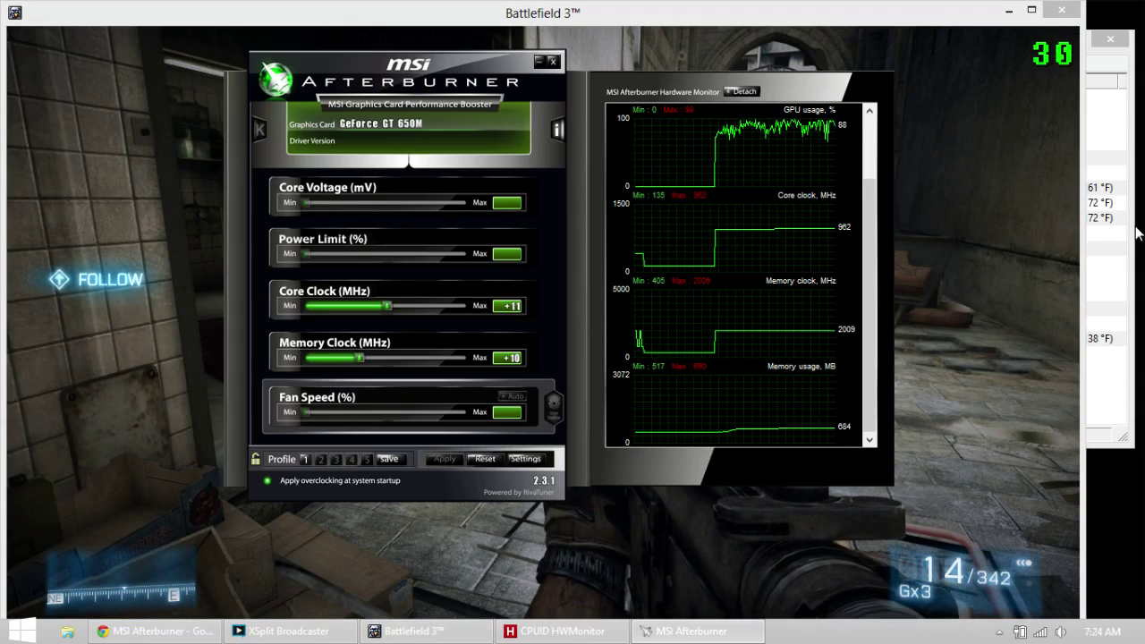
left_click(1127, 253)
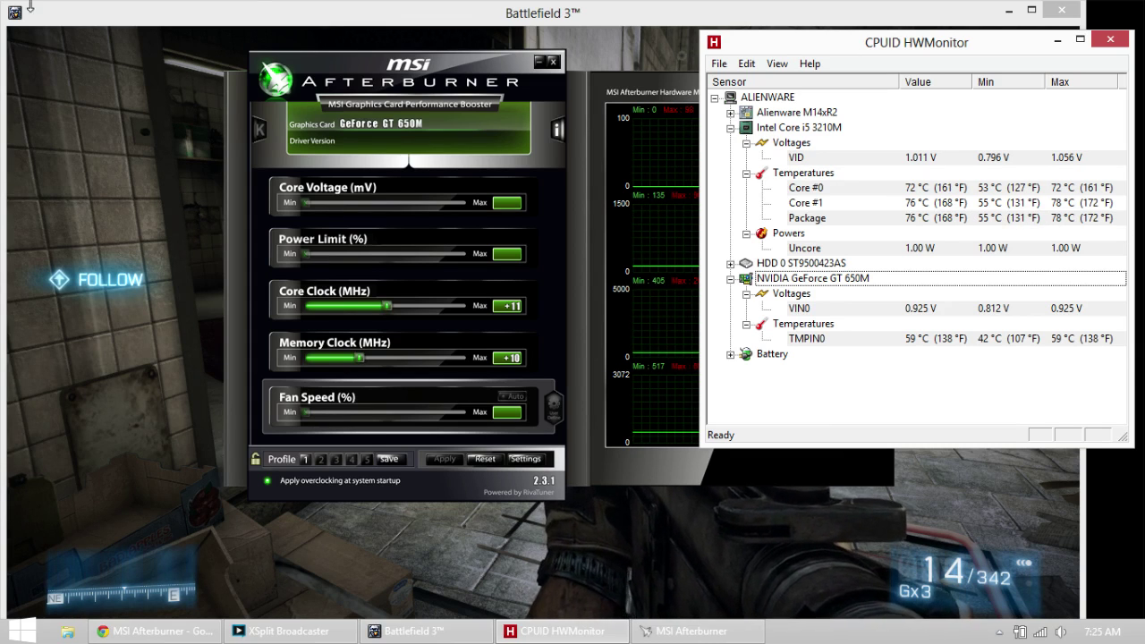
left_click(1028, 339)
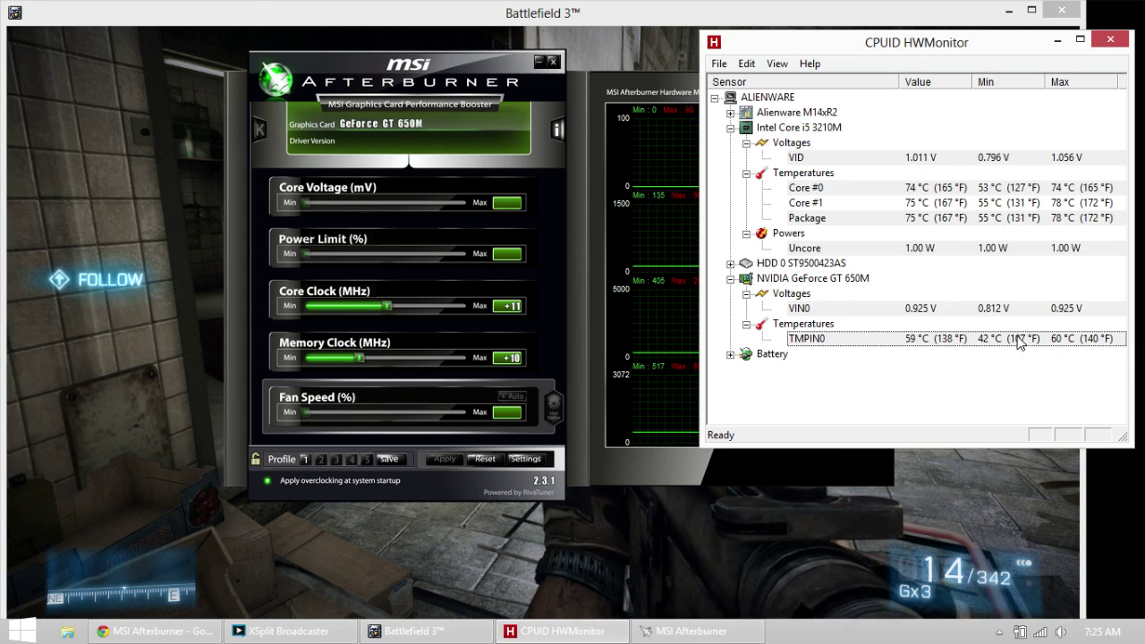
left_click(418, 70)
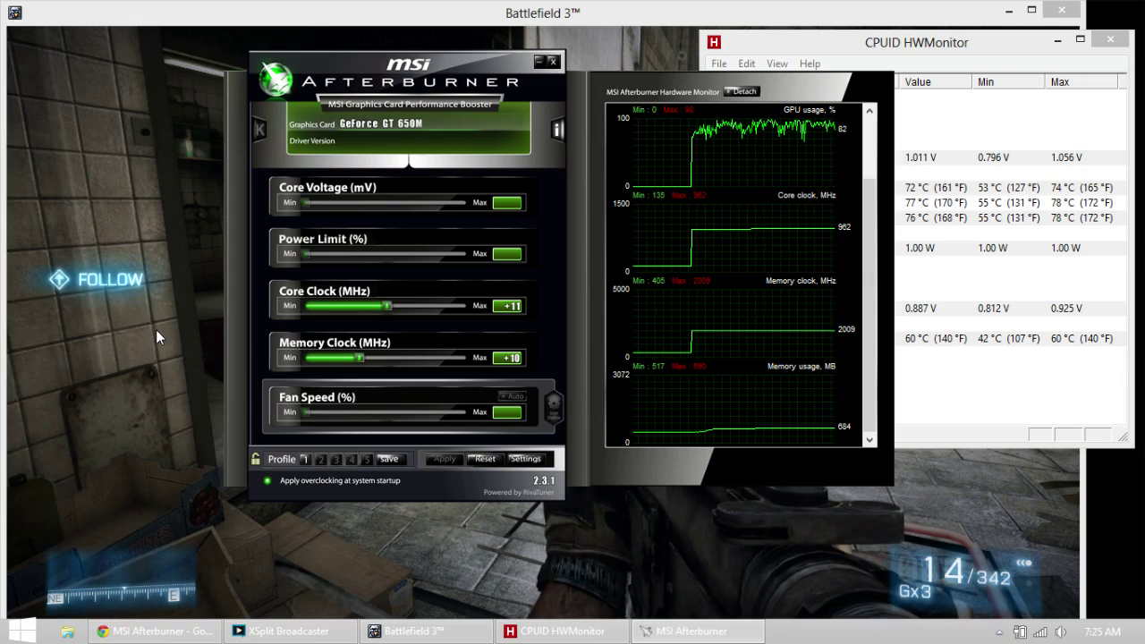
- Return to Battlefield 3 and fire and reload the weapon to check the frame rate with both clock offsets applied
left_click(240, 313)
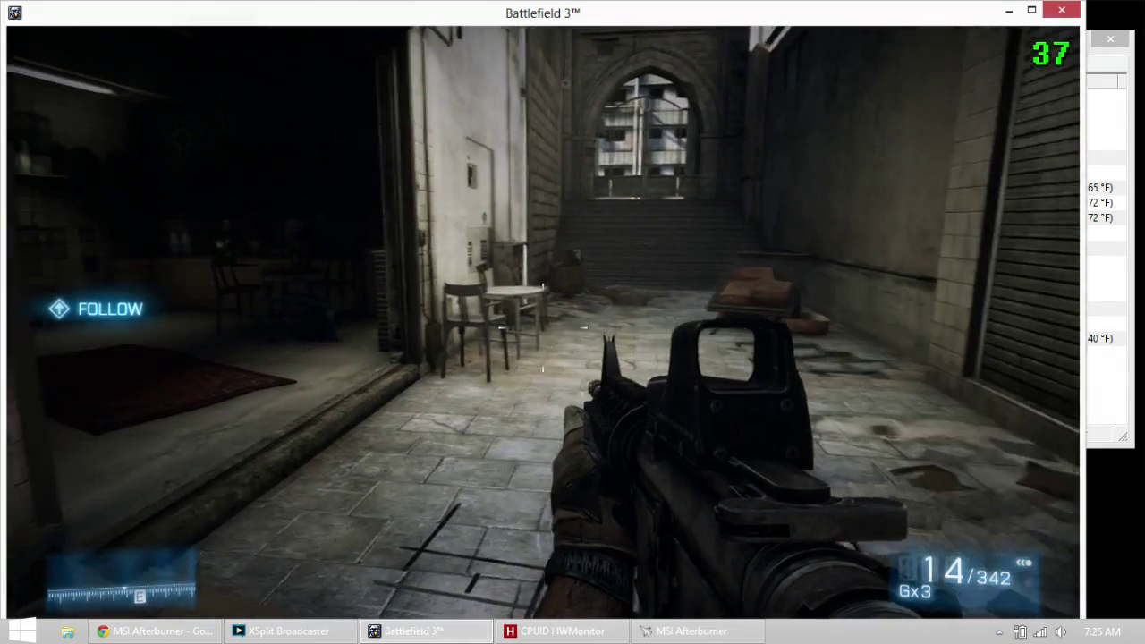
left_click_drag(542, 322, 543, 322)
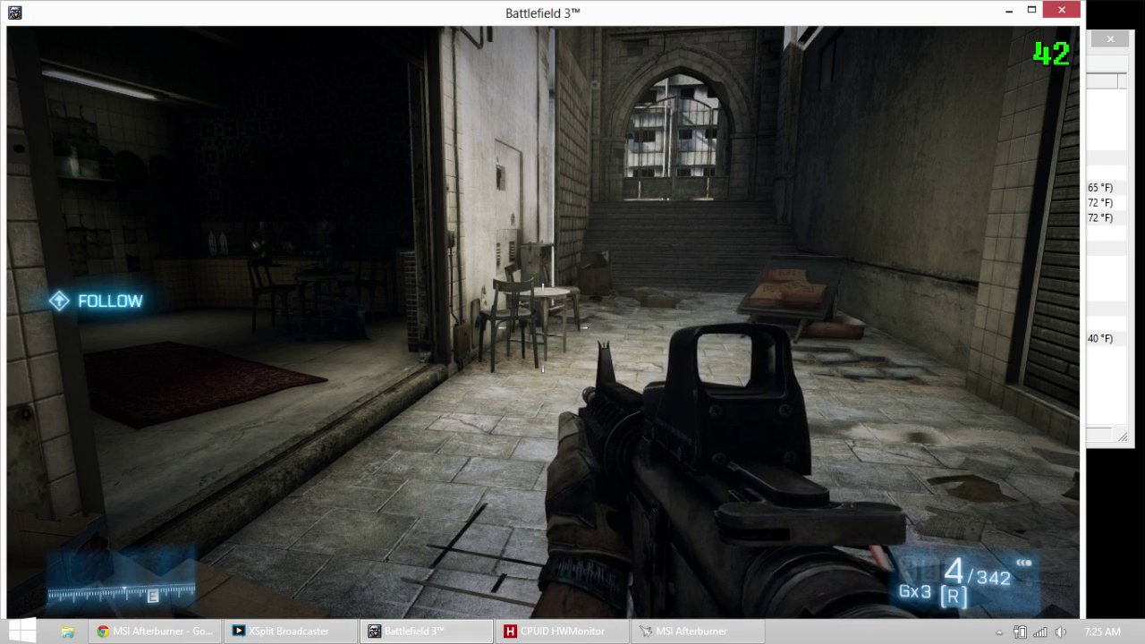
key("r")
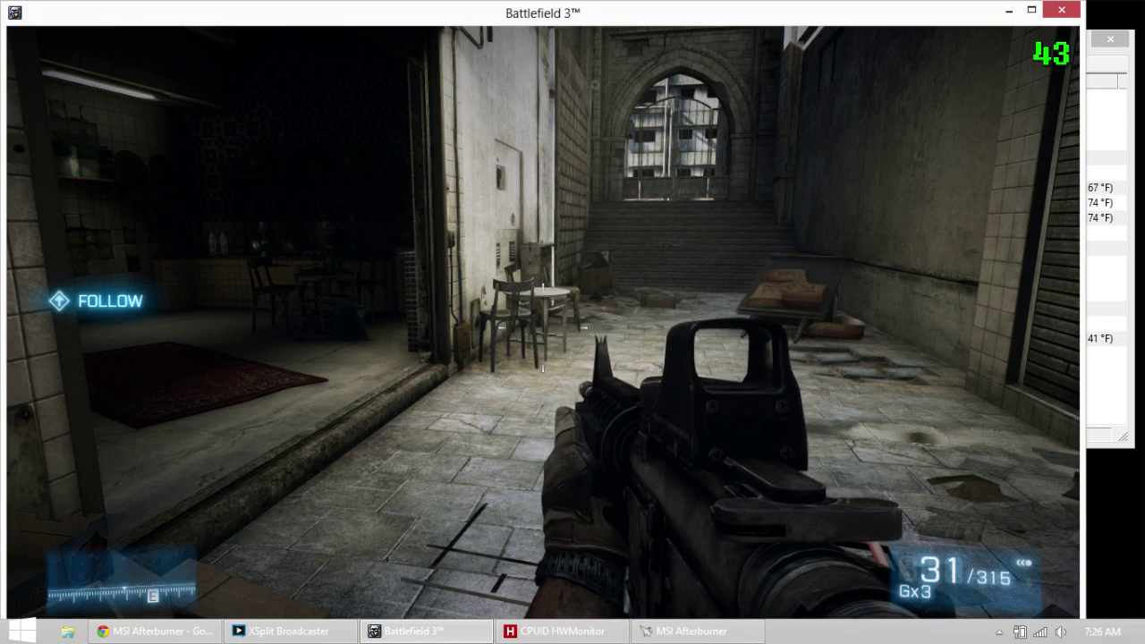
- Minimize Battlefield 3 and move the MSI Afterburner window beside HWMonitor so both are fully visible
key("alt+Tab")
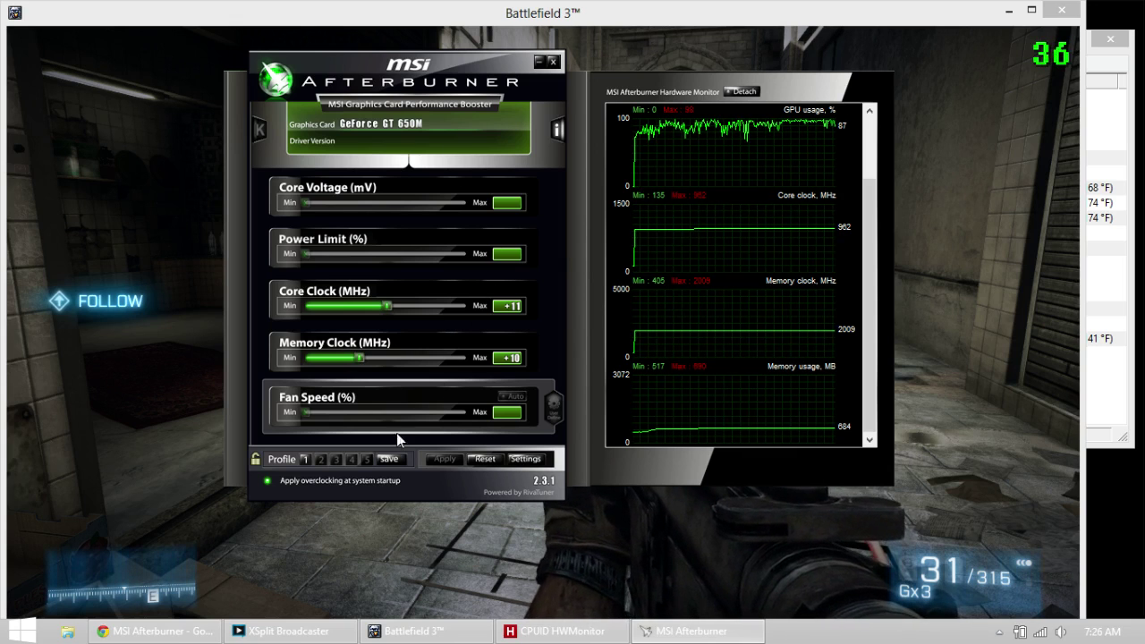
left_click(1004, 13)
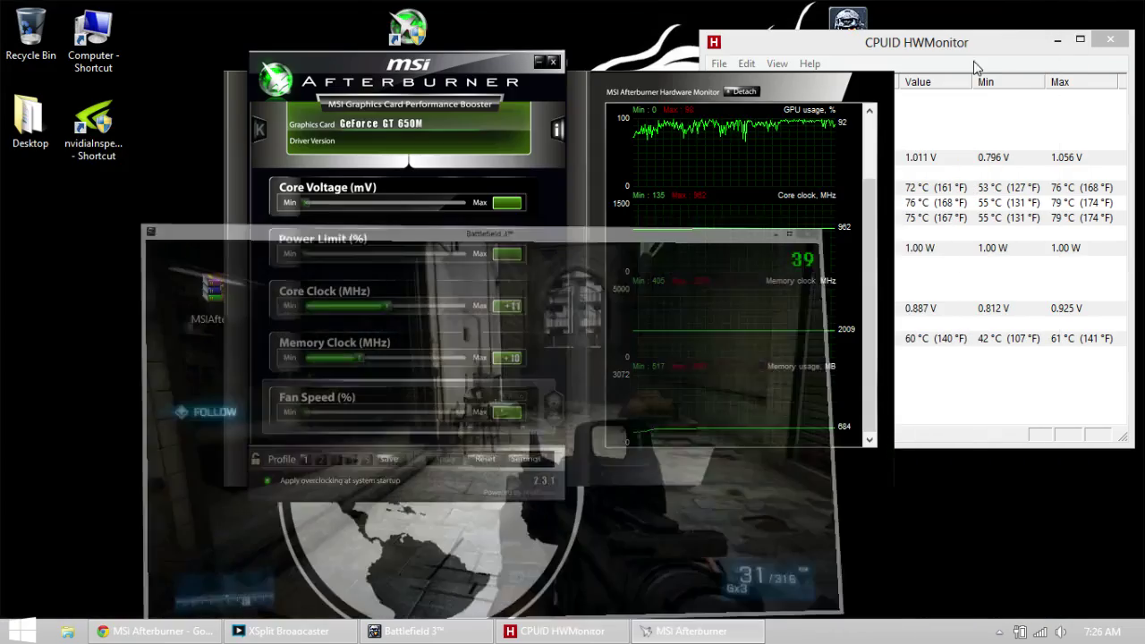
left_click_drag(474, 77, 260, 29)
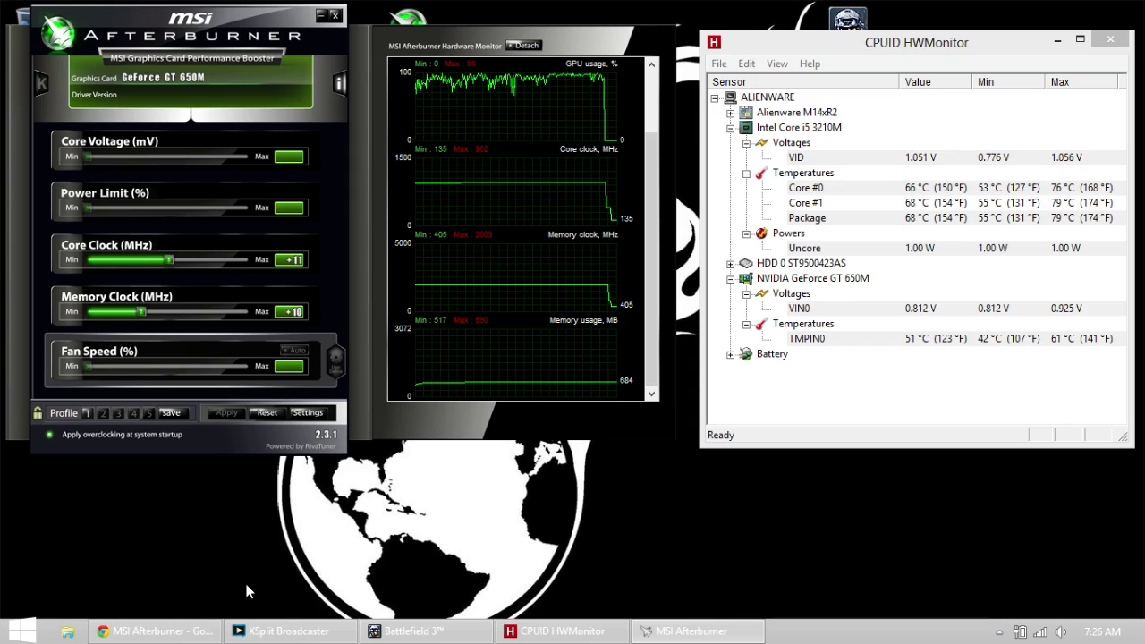
- Switch to Chrome, open the Tek Syndicate page and look through its posts and forum feed
left_click(201, 631)
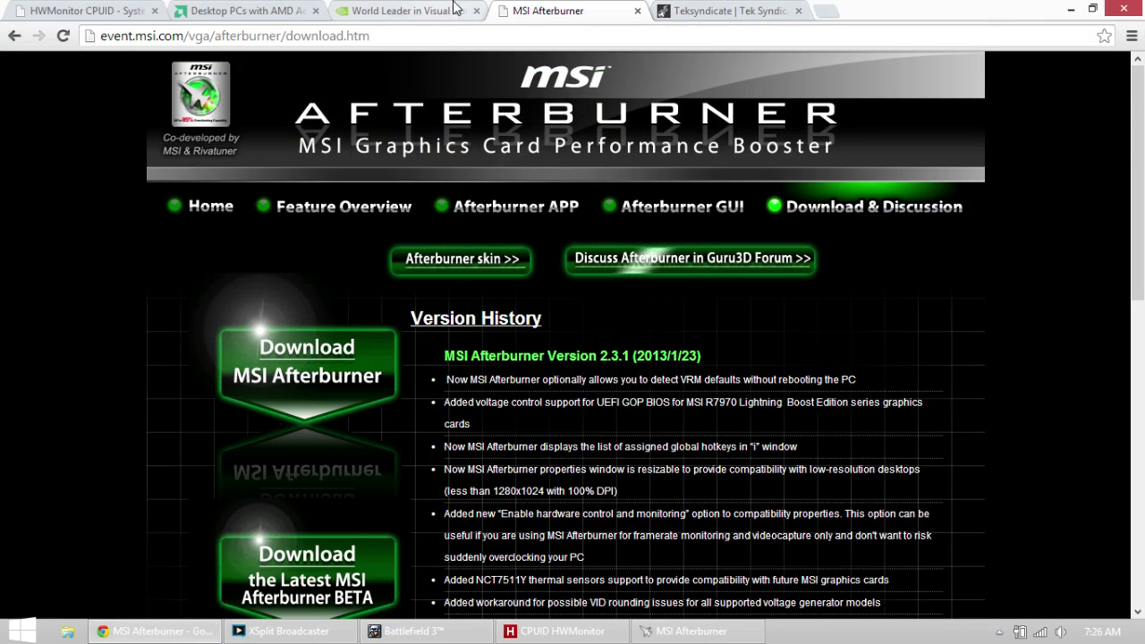
key("ctrl+Tab")
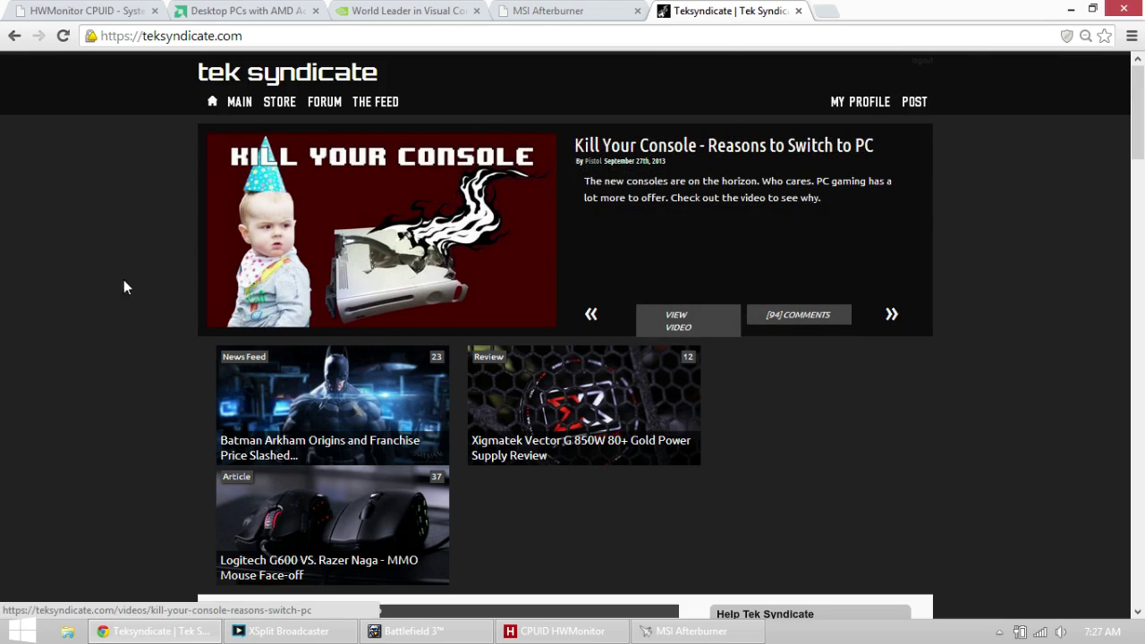
scroll(382, 344, "down", 8)
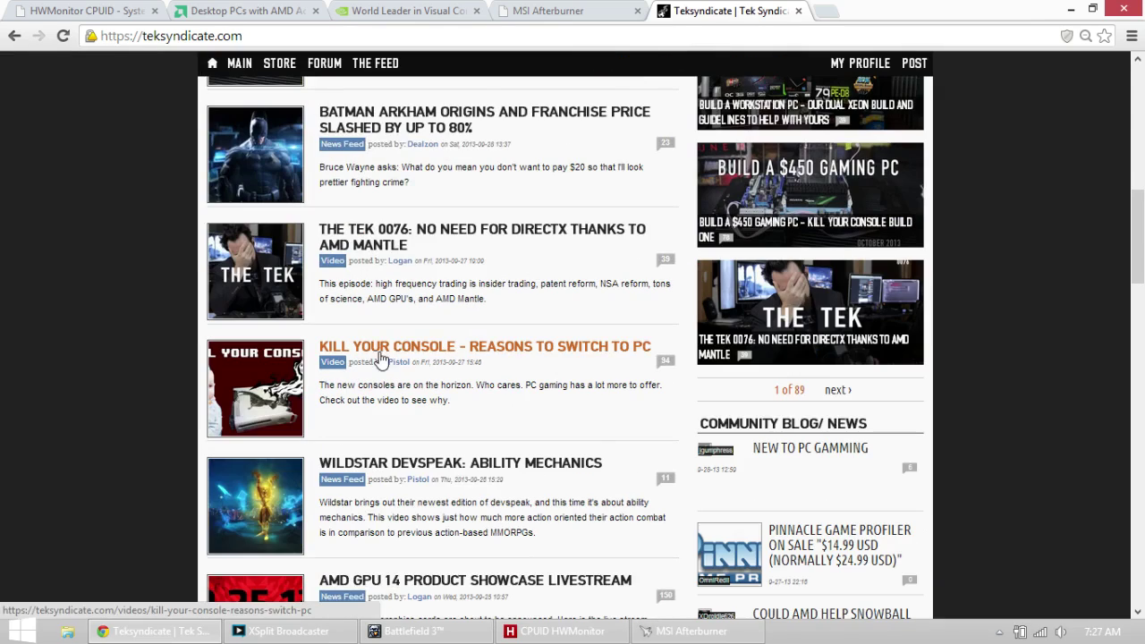
scroll(493, 381, "down", 6)
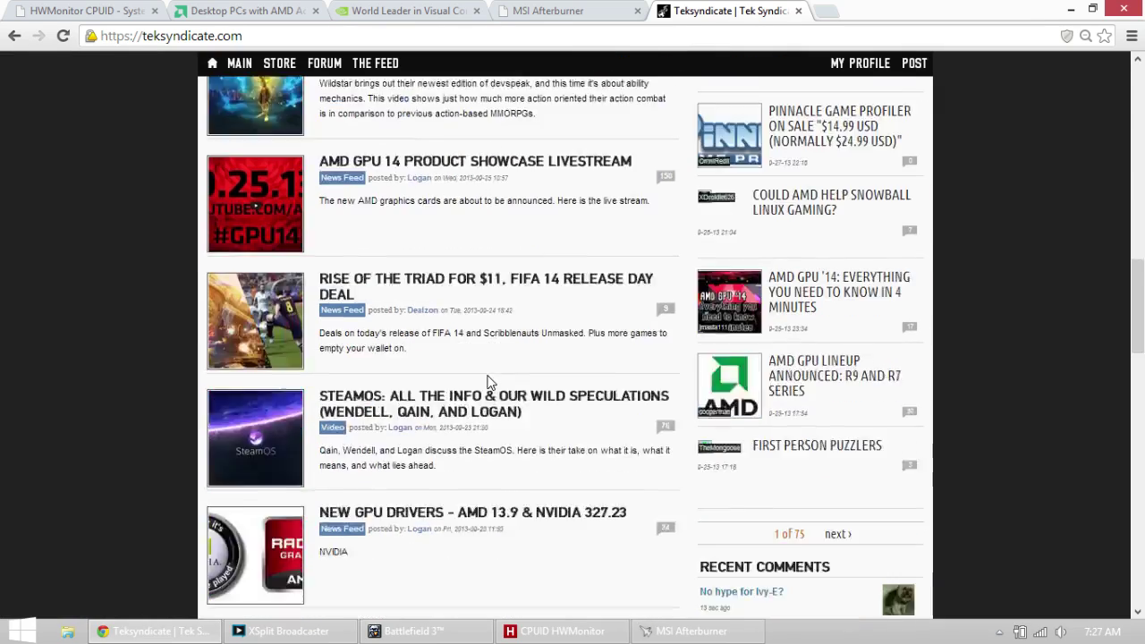
scroll(502, 344, "down", 3)
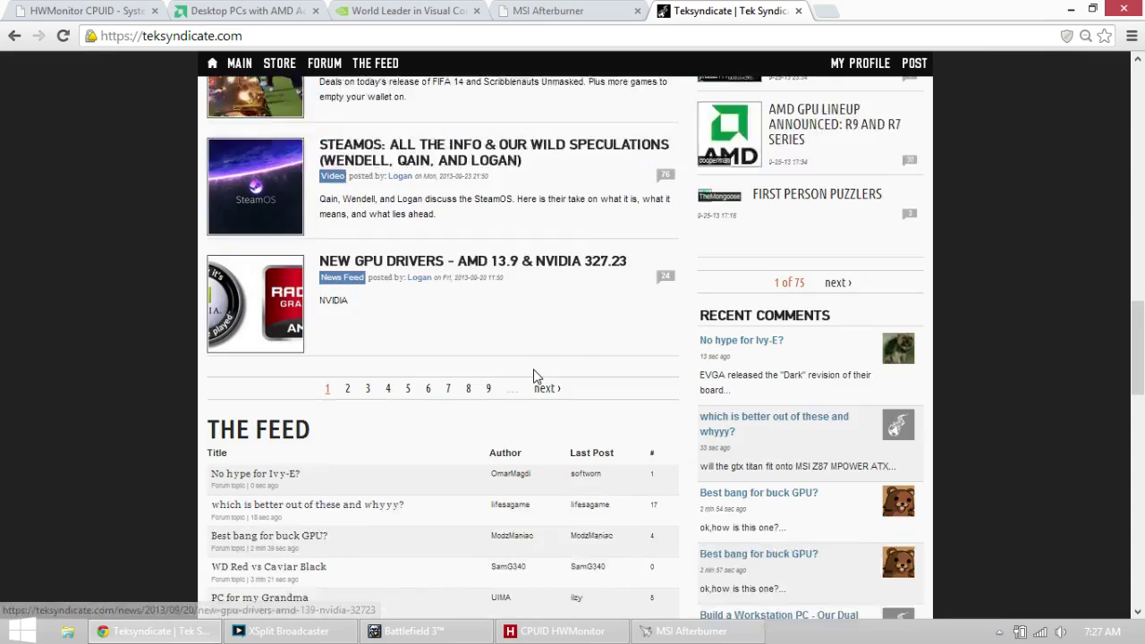
scroll(501, 376, "up", 8)
scroll(468, 205, "up", 8)
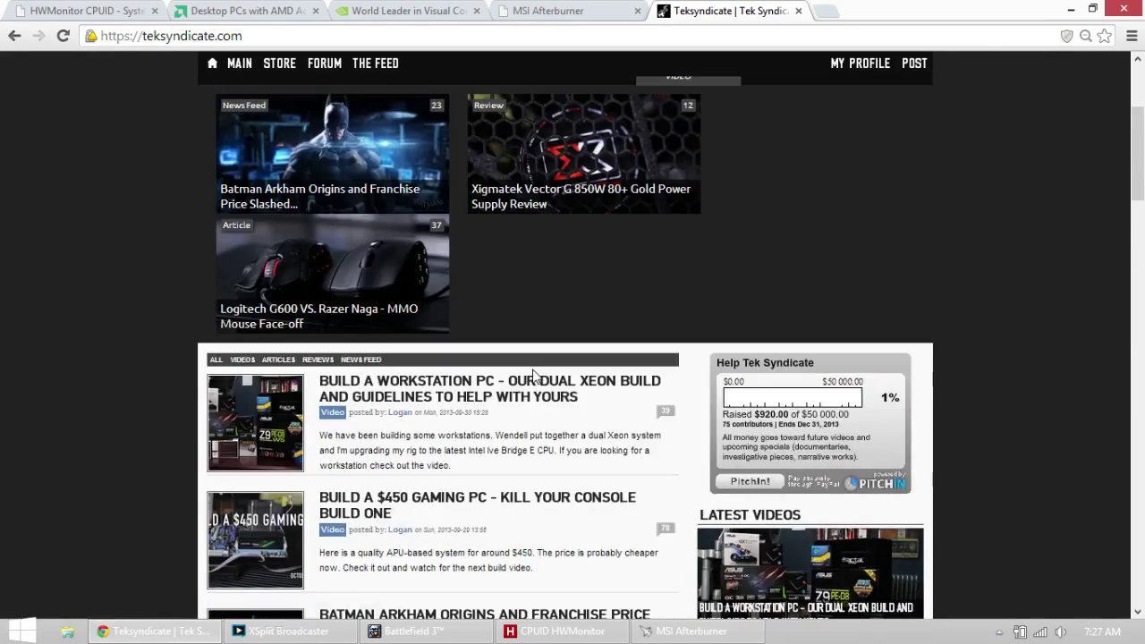